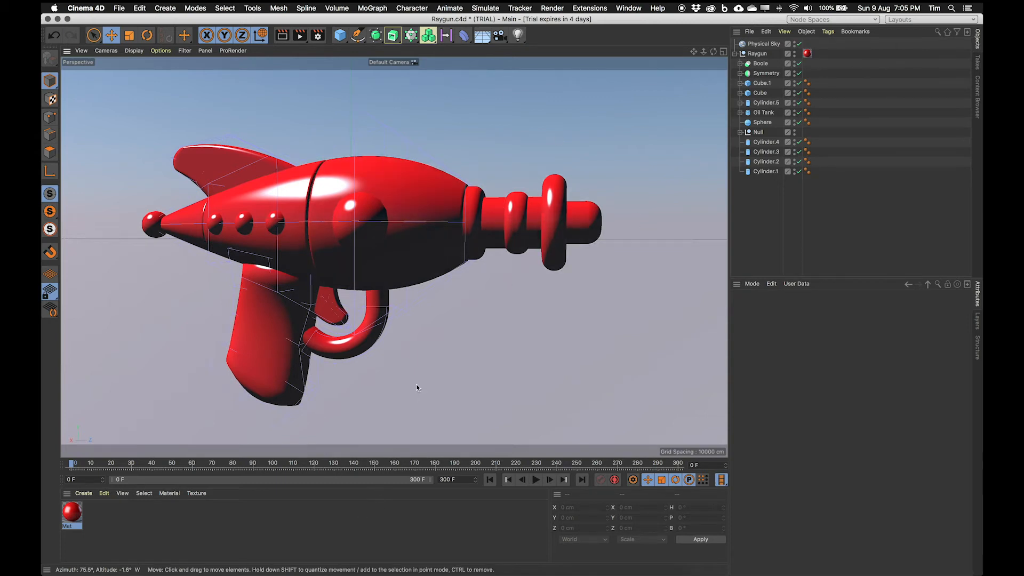
- Inspect the finished raygun model and preview the Raygun.png reference image in Finder
alt+drag(382, 260, 468, 560)
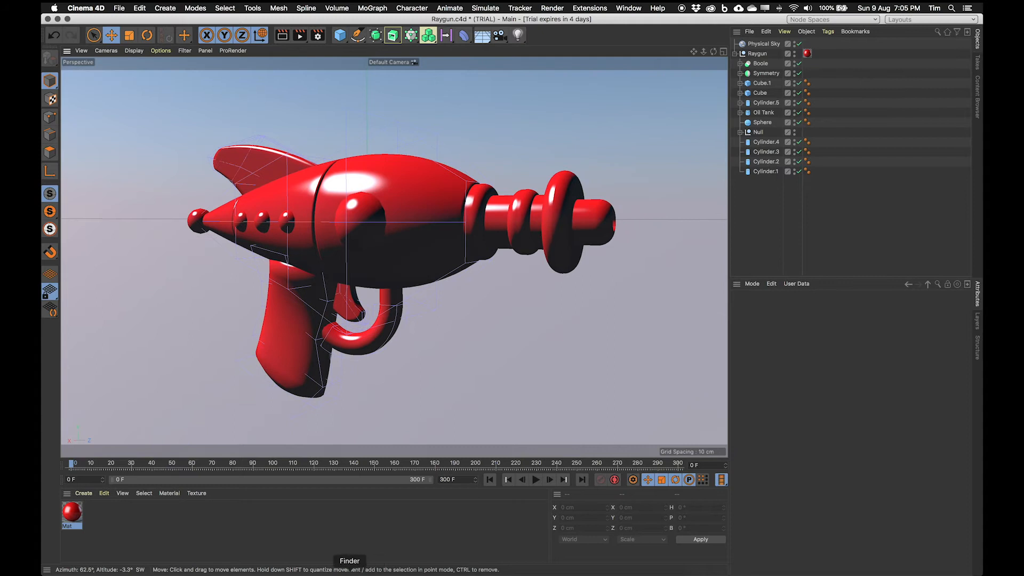
click(363, 564)
key(space)
drag(497, 207, 476, 245)
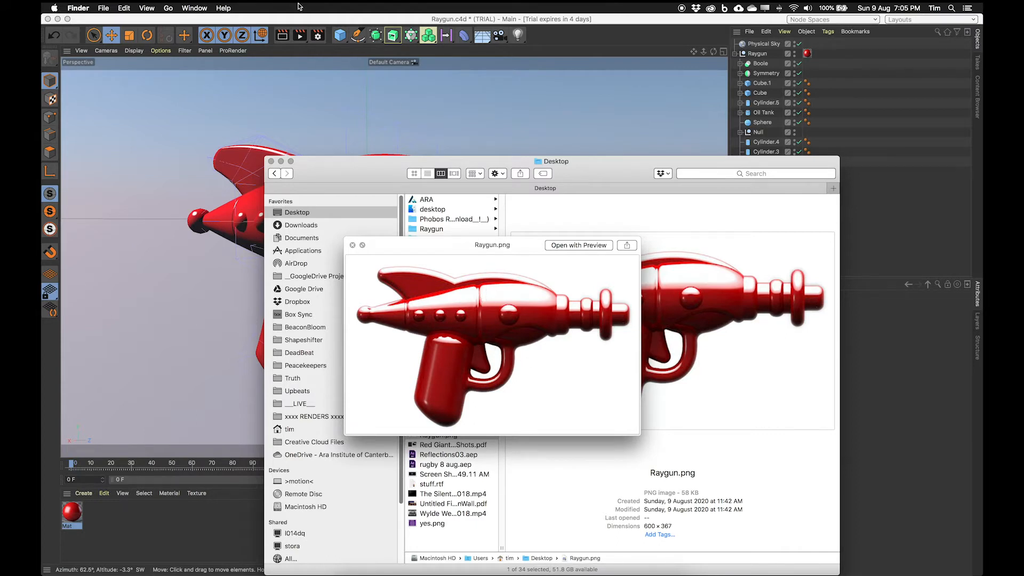
click(82, 69)
- Create a new empty project and show it in the four-view layout
click(119, 8)
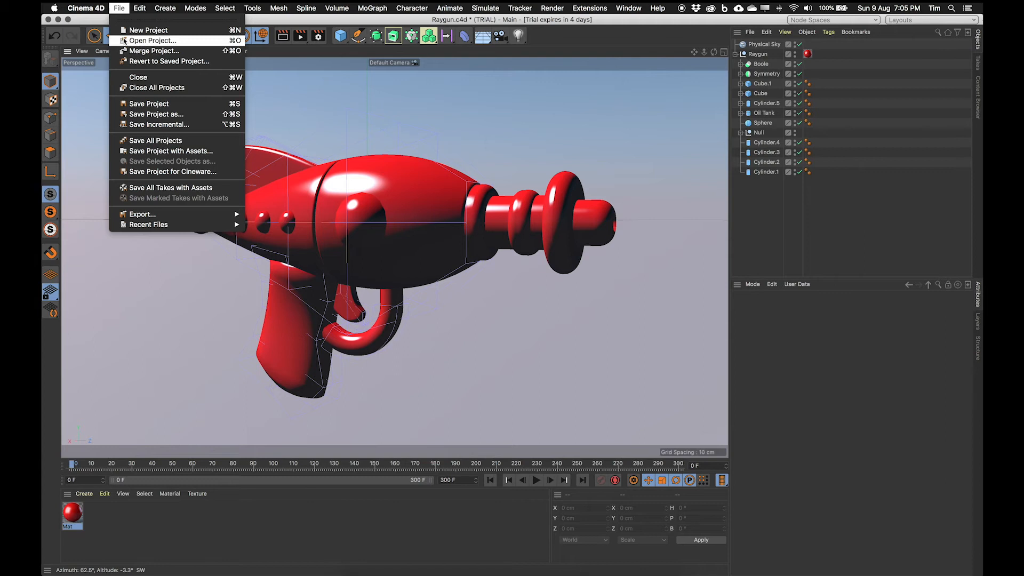
click(125, 41)
click(587, 197)
key(super+n)
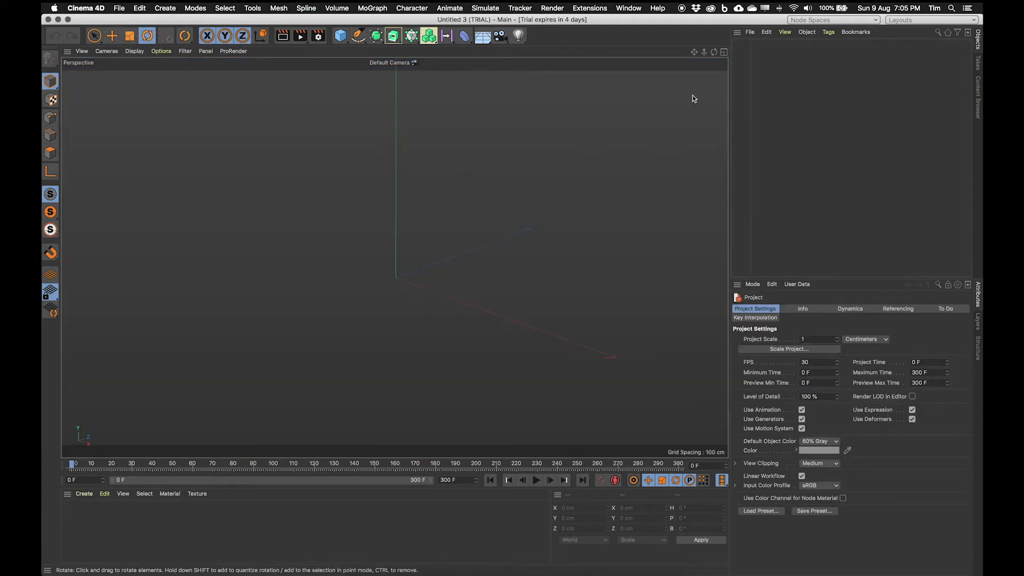
click(724, 52)
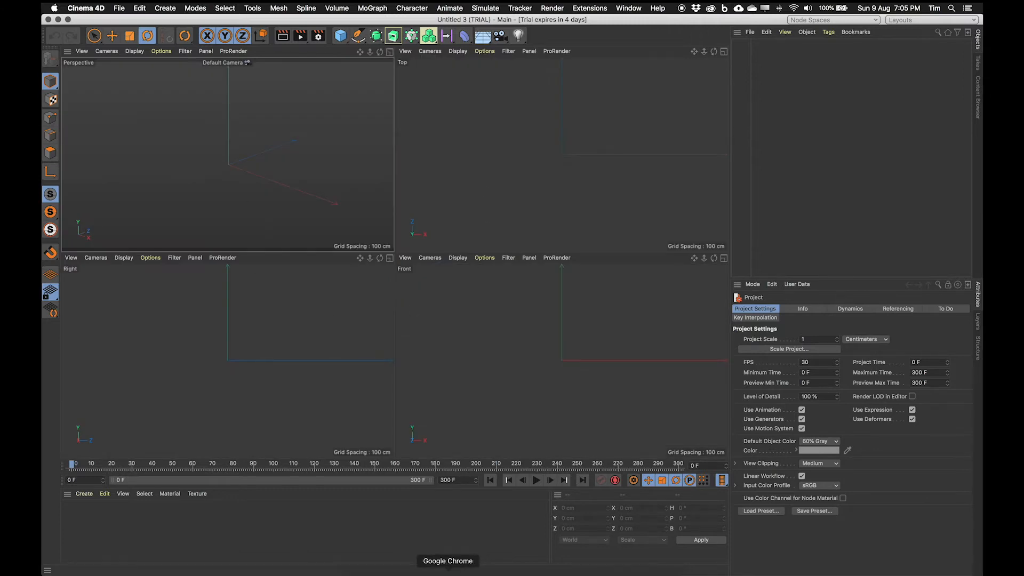
- Bring Raygun.png from the Desktop folder in Finder into the Right view as its background image
click(350, 570)
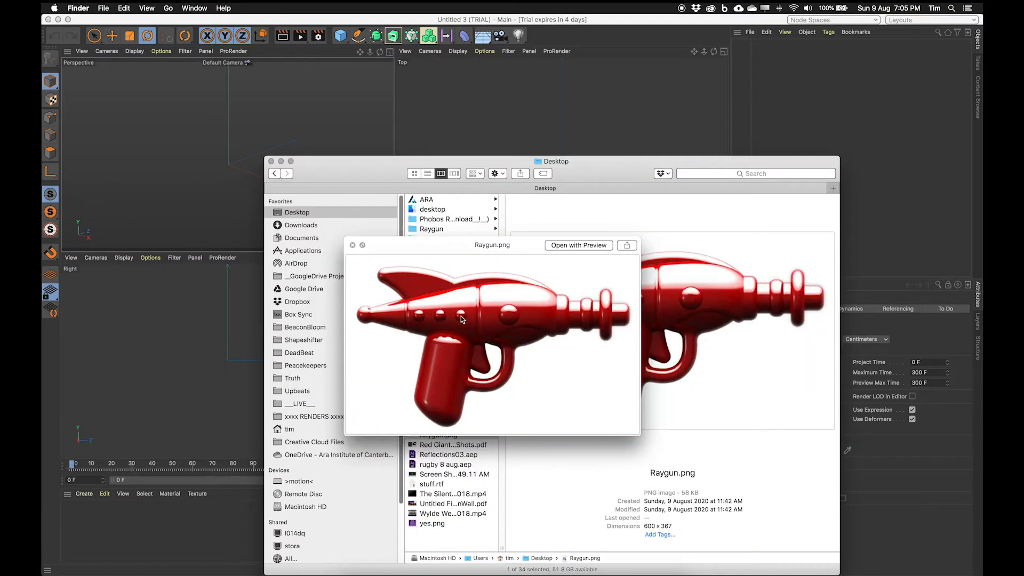
click(400, 20)
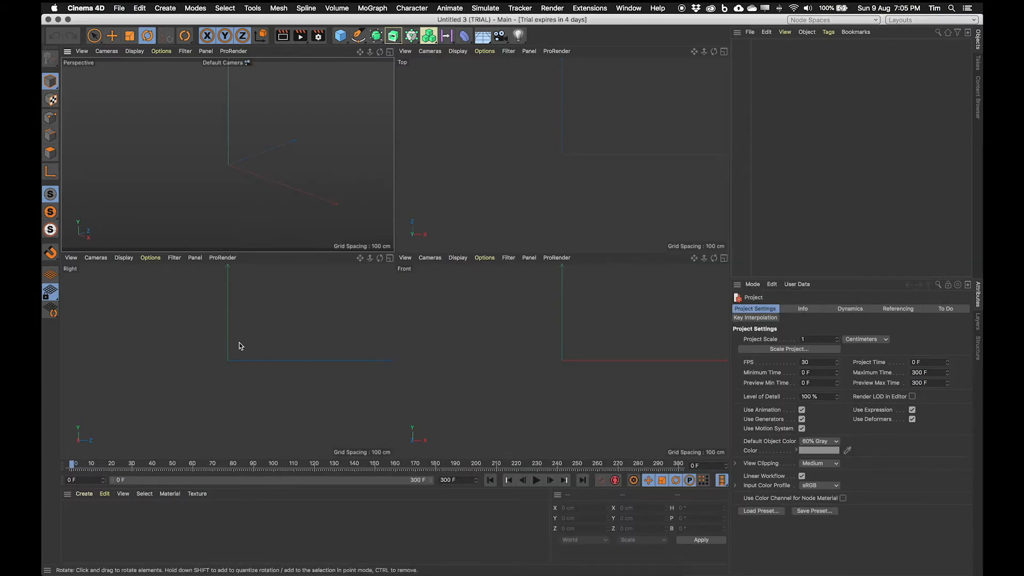
click(350, 569)
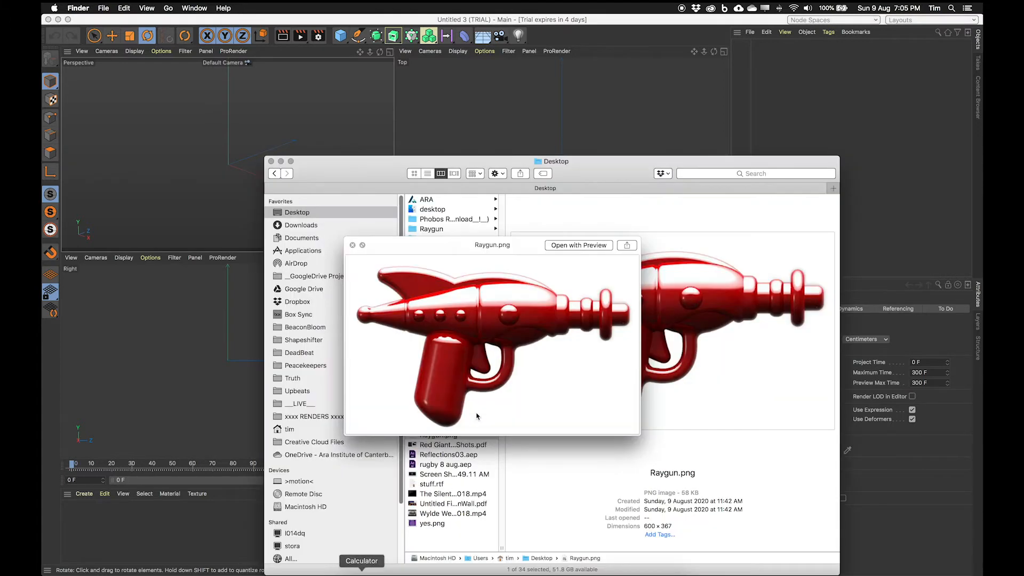
click(352, 246)
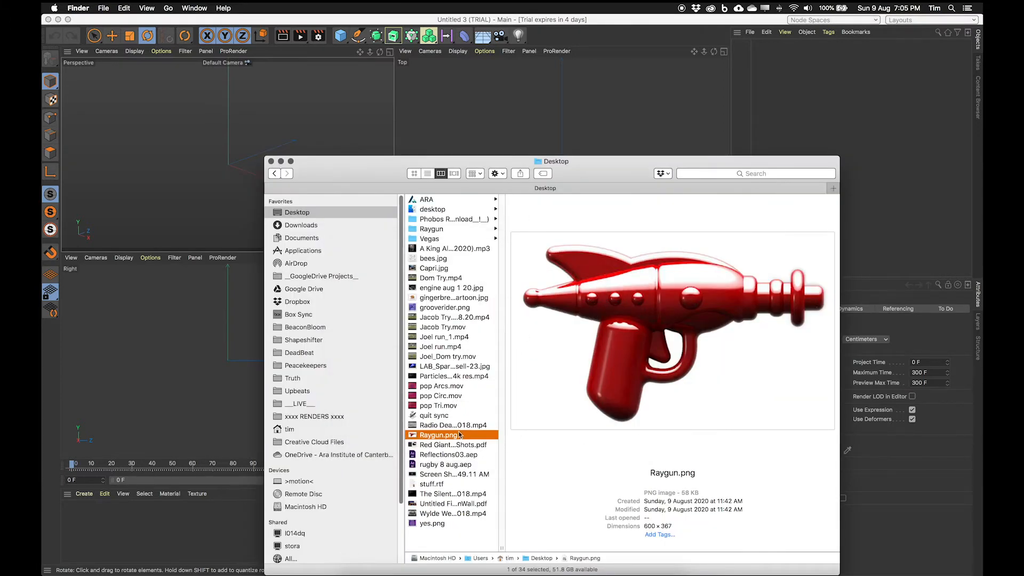
drag(453, 435, 203, 389)
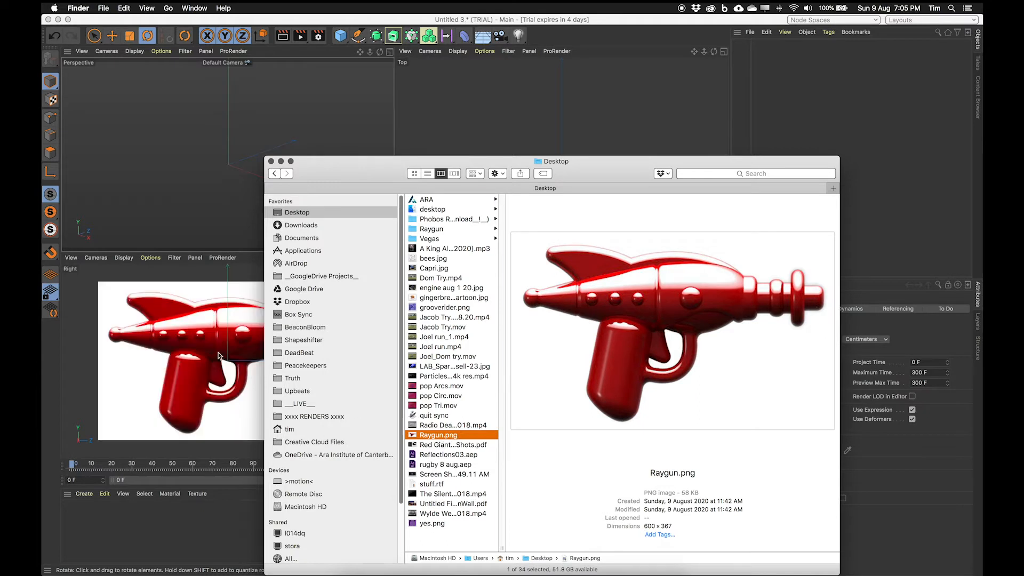
click(202, 389)
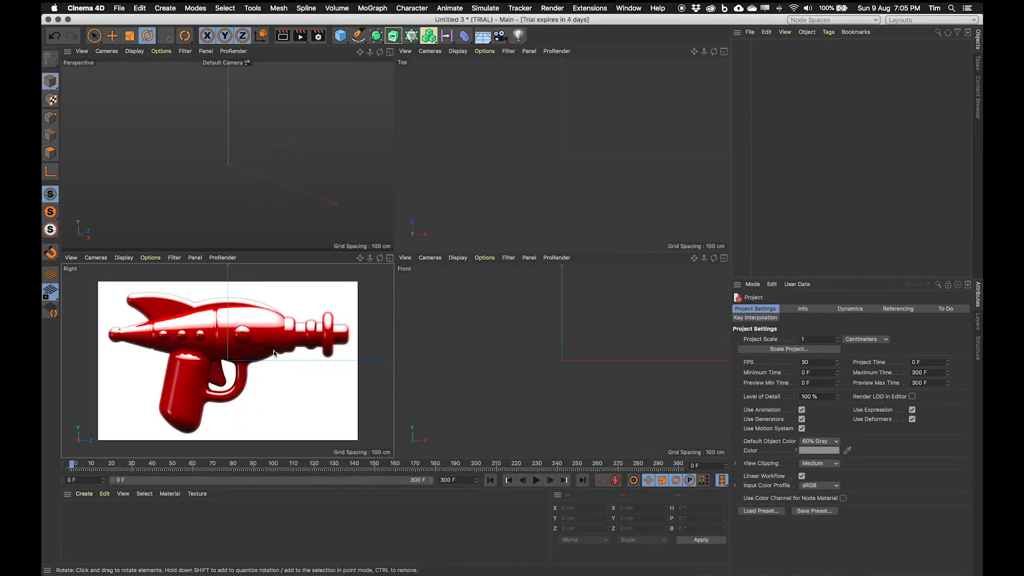
- Maximize the Right view and set its background image transparency to 87%
scroll(288, 355, down, 5)
alt+middle_drag(263, 345, 231, 342)
scroll(232, 342, up, 4)
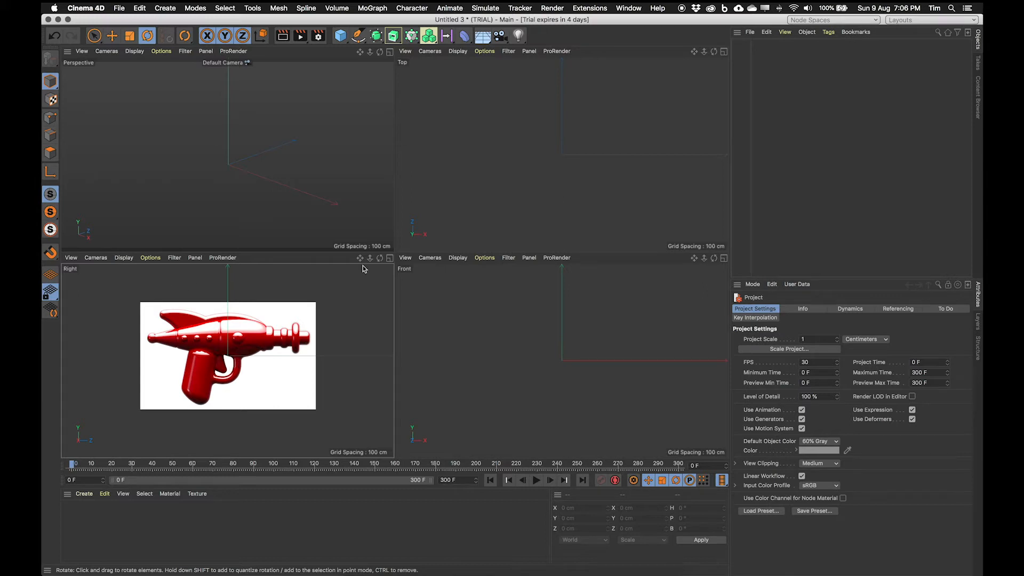
key(F3)
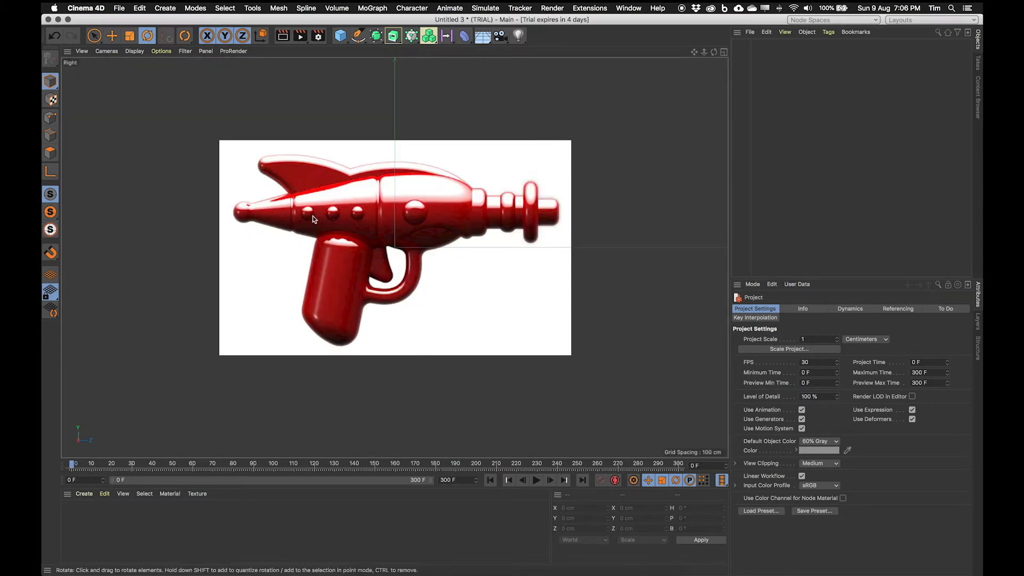
click(169, 50)
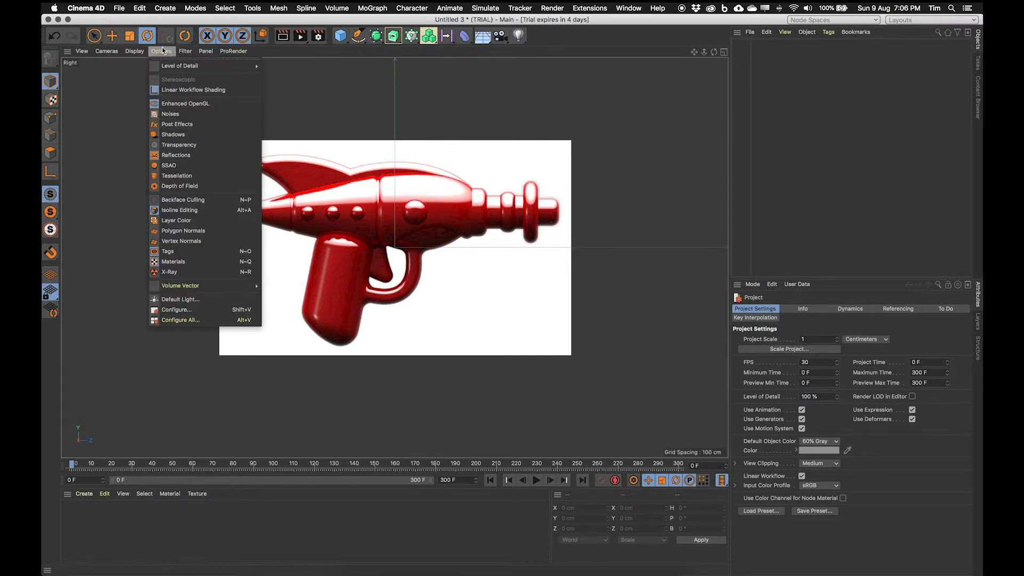
click(184, 311)
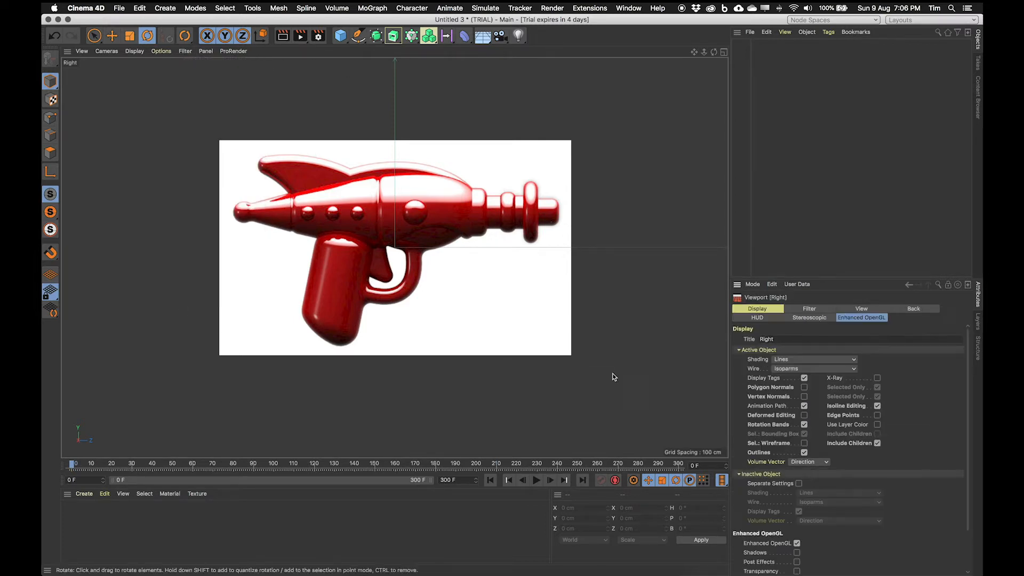
click(916, 309)
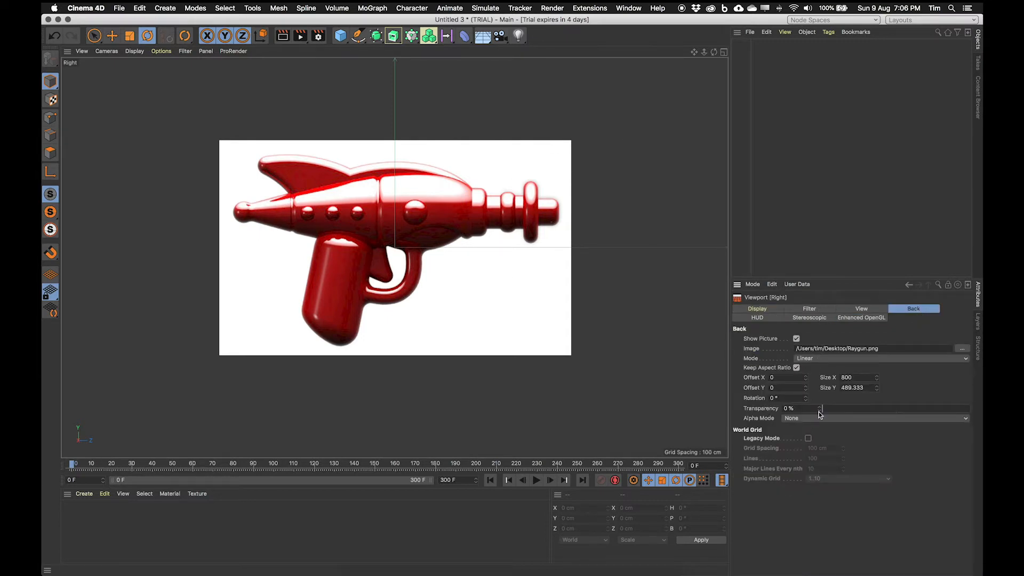
drag(833, 411, 954, 399)
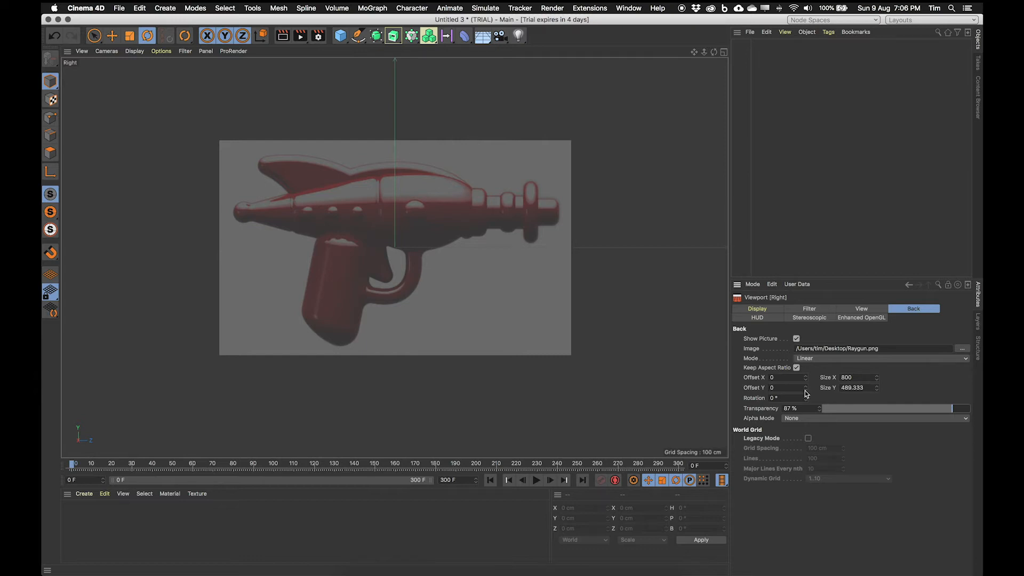
- Set the background image's vertical offset to -80 so the gun barrel is centred on the horizontal axis
drag(805, 387, 805, 422)
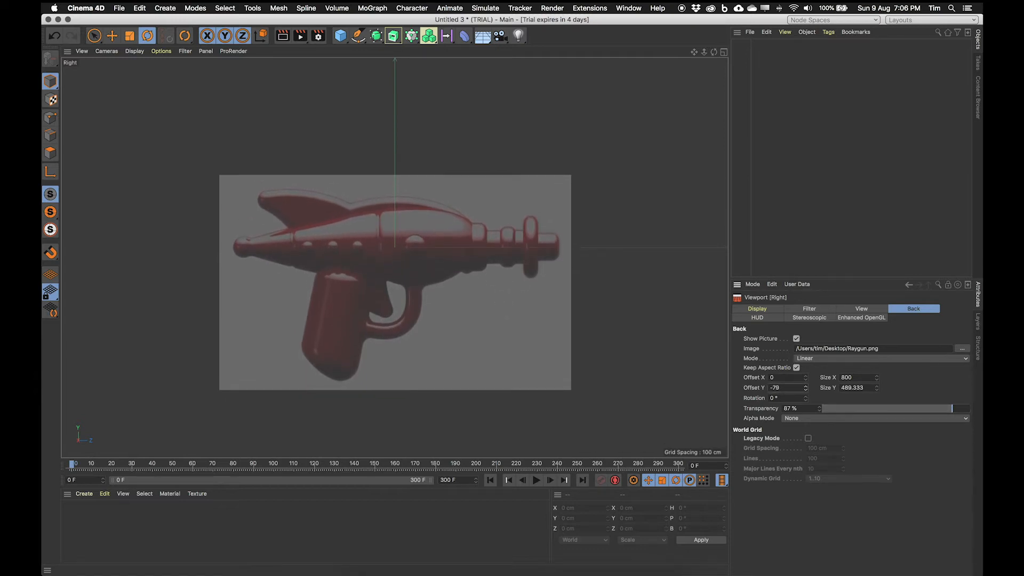
scroll(439, 244, up, 6)
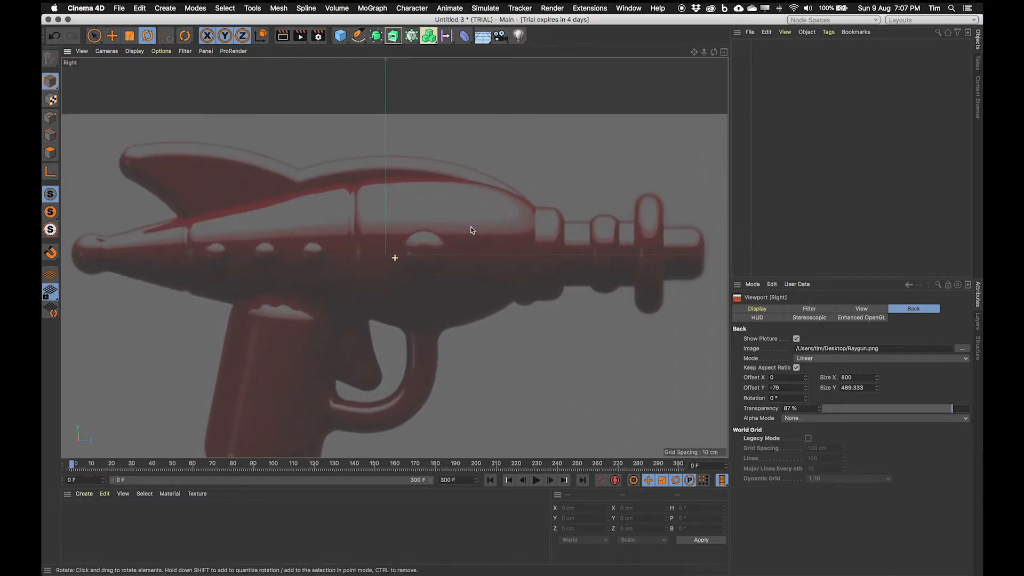
scroll(478, 228, down, 2)
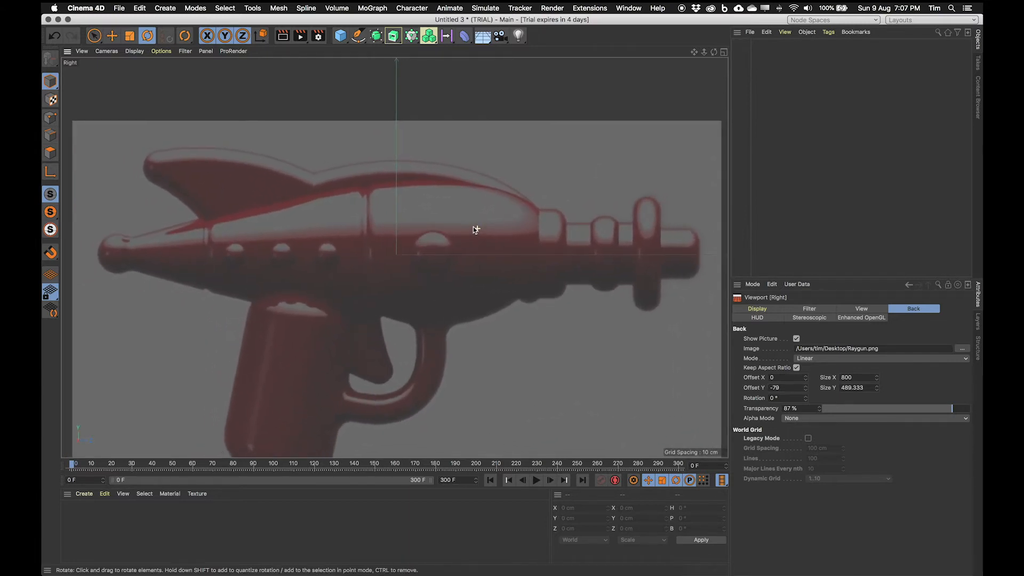
drag(805, 387, 806, 387)
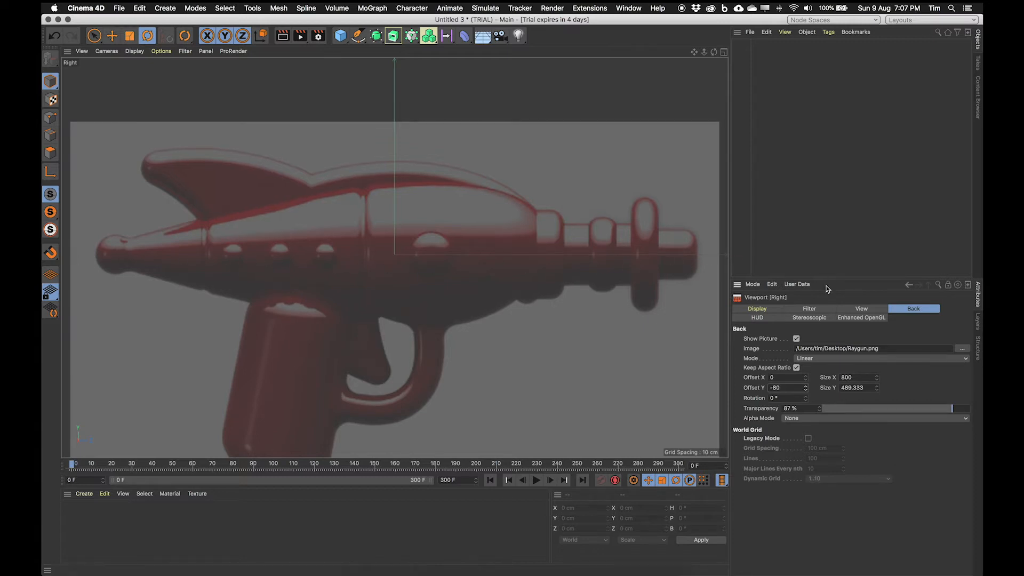
scroll(514, 303, down, 5)
scroll(507, 300, up, 3)
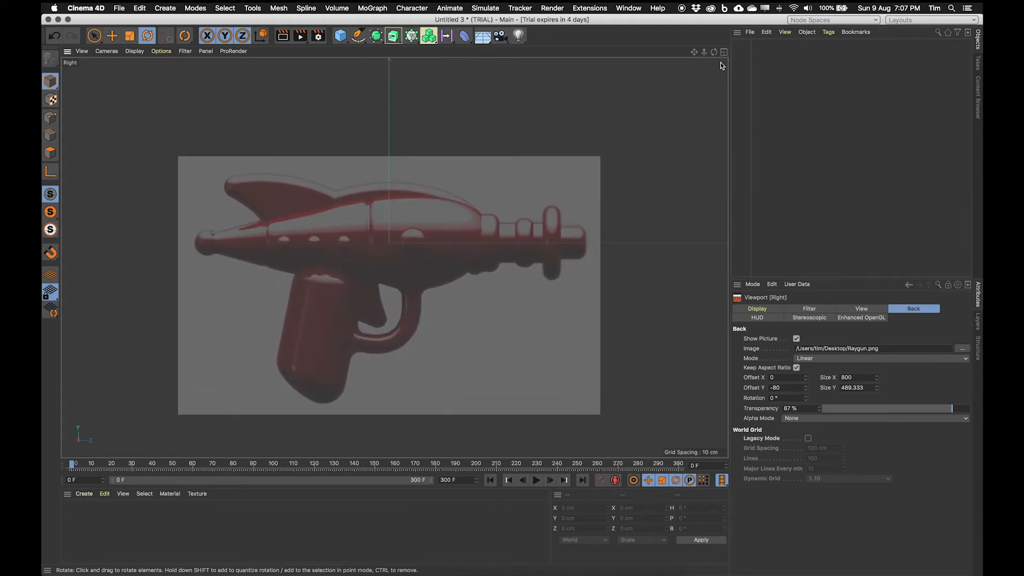
- Add a cylinder primitive in the maximized Right view and set its orientation to +Z
key(F5)
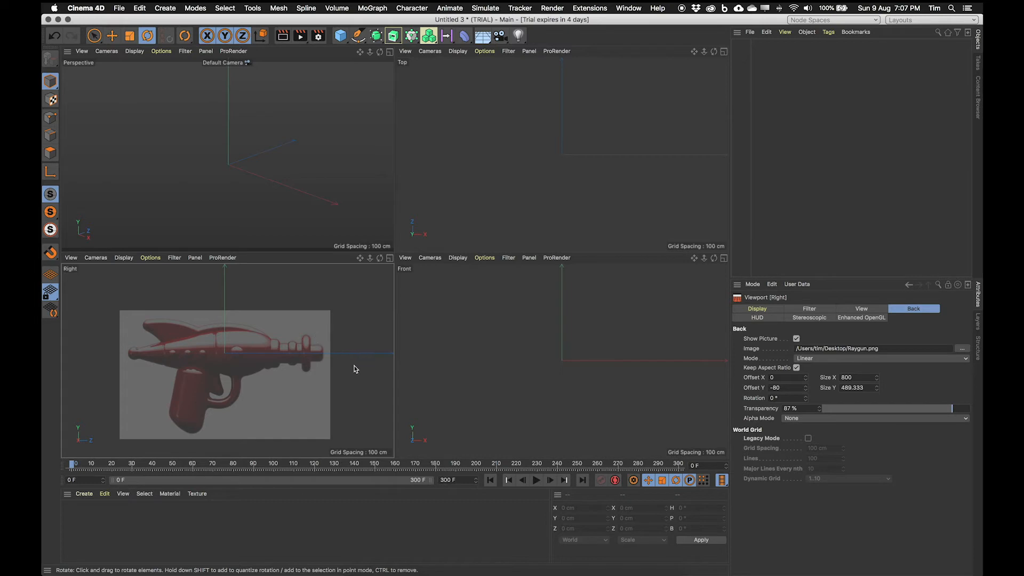
middle_click(392, 257)
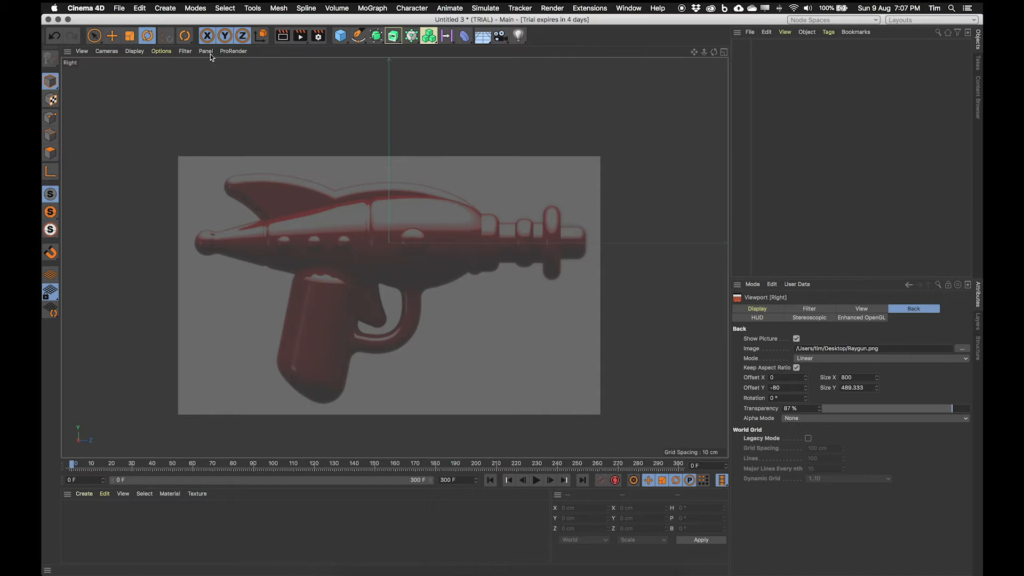
click(165, 8)
mouse_move(190, 52)
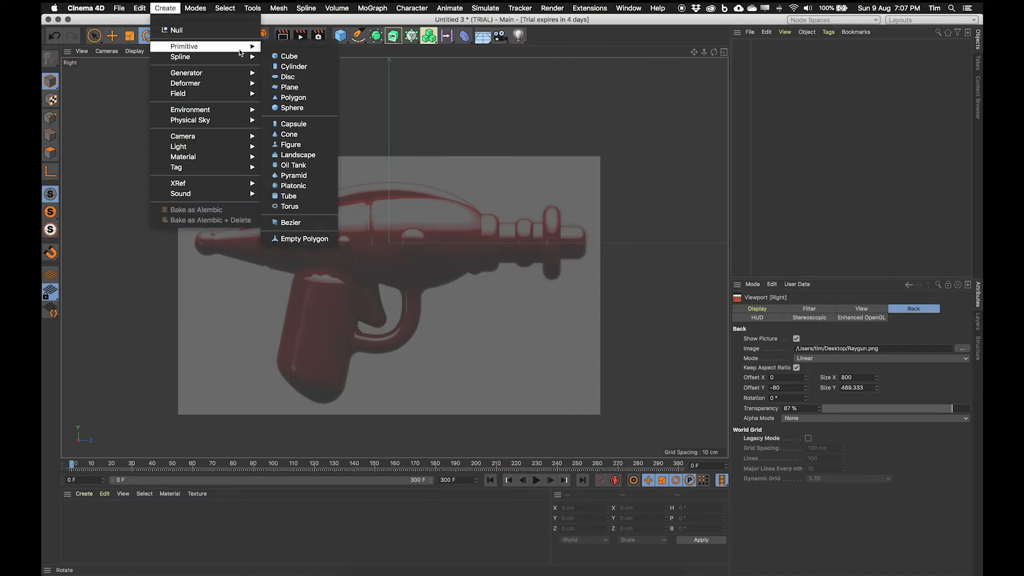
click(320, 66)
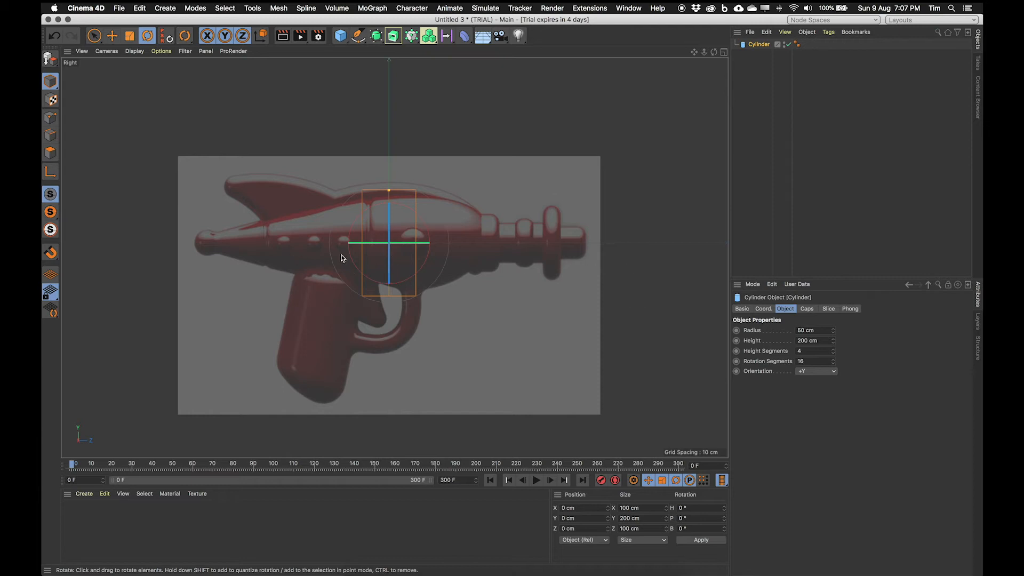
click(824, 371)
click(818, 415)
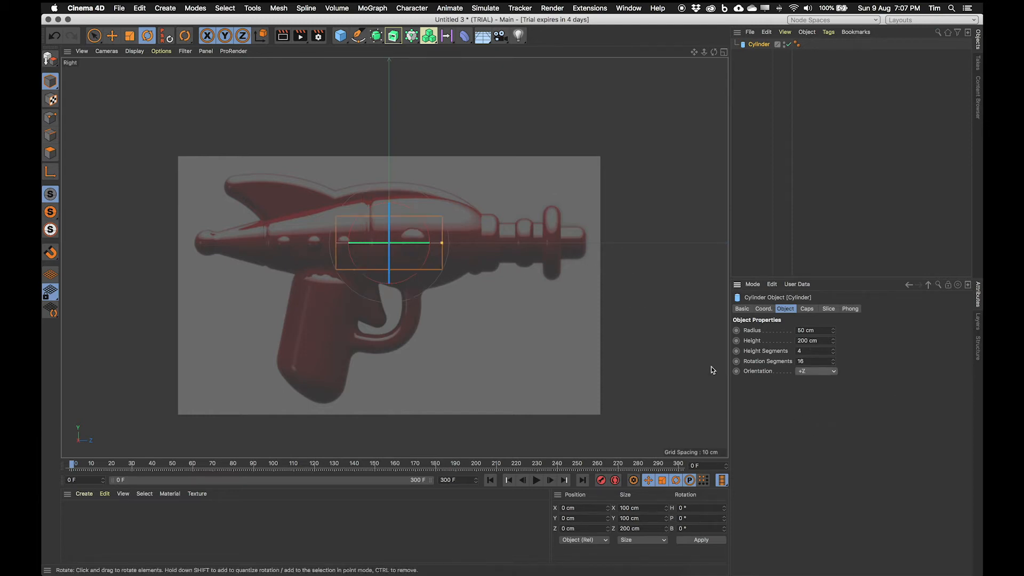
- Move the cylinder along Z to about 333 cm at the gun's muzzle and set its radius to 31 cm and height to 81 cm
click(112, 35)
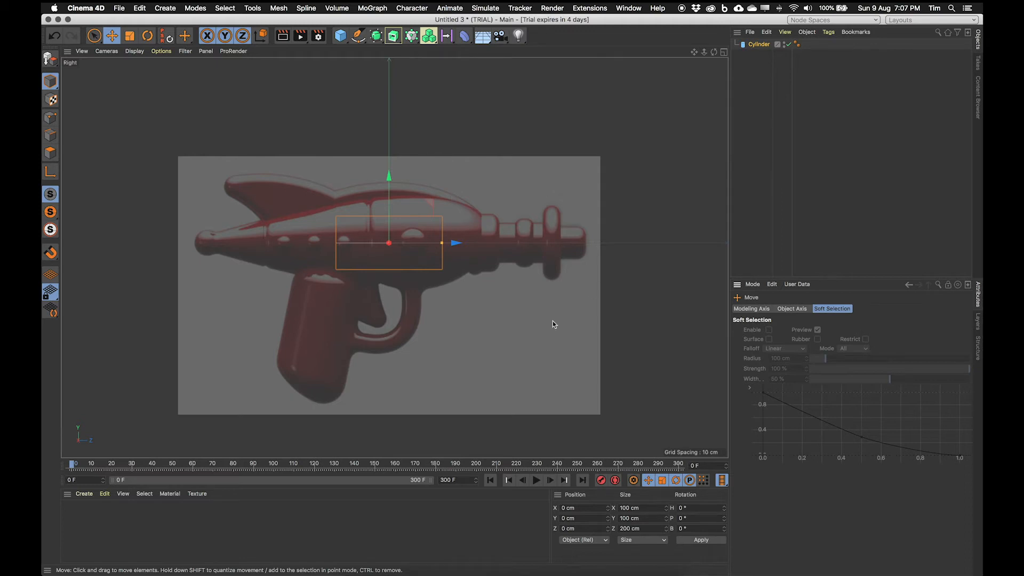
drag(454, 244, 478, 245)
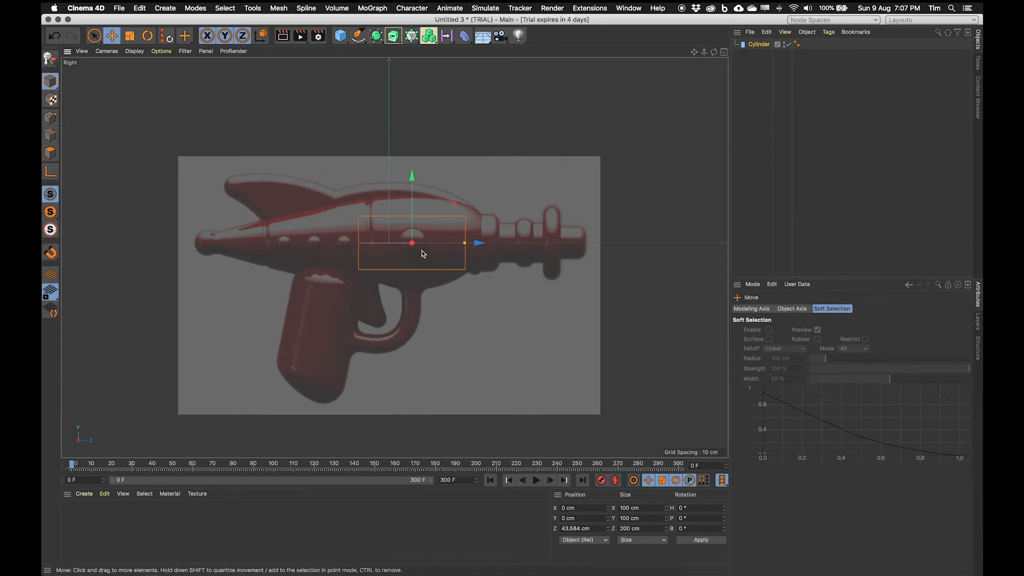
drag(478, 243, 617, 247)
scroll(602, 243, up, 3)
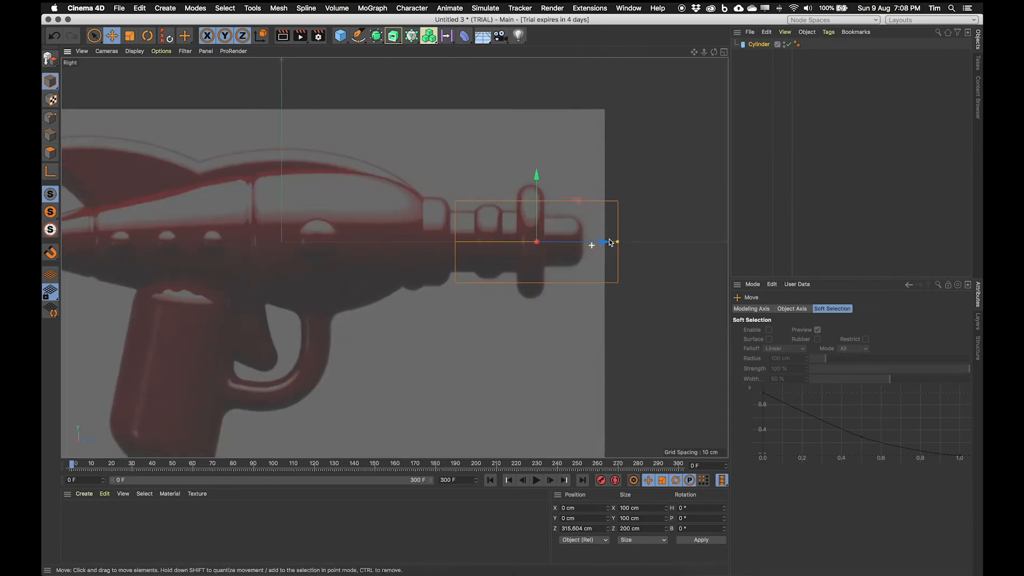
scroll(568, 246, up, 3)
drag(507, 247, 526, 248)
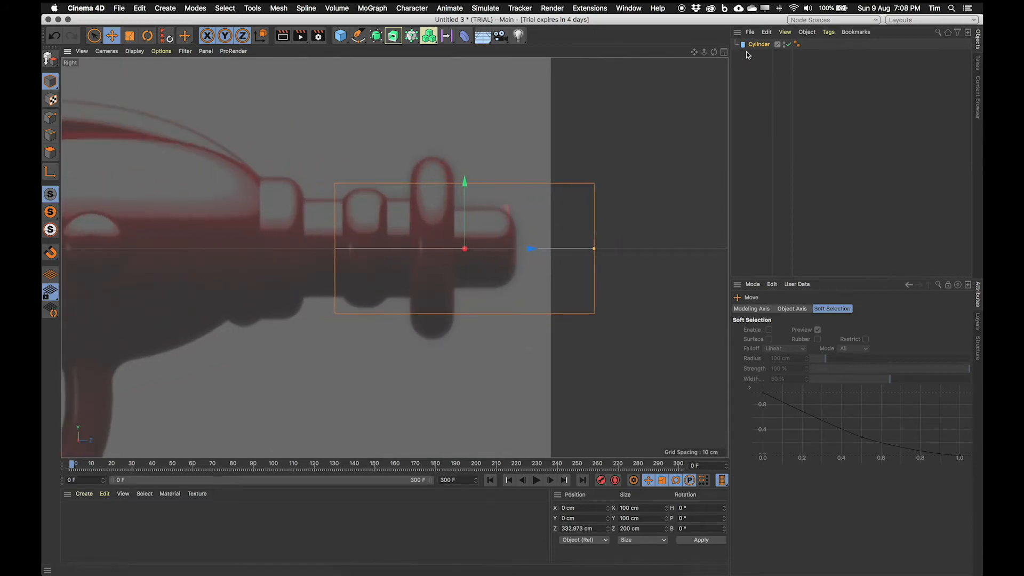
click(760, 46)
mouse_move(832, 331)
mouse_down()
mouse_move(833, 356)
mouse_move(834, 340)
mouse_up()
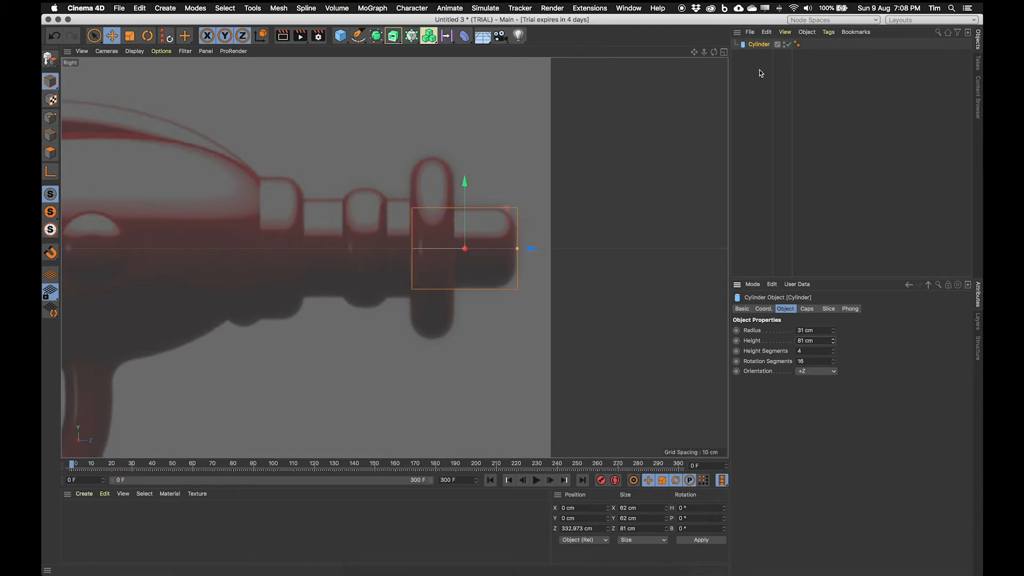
- Enable the fillet on the muzzle cylinder's caps and set the fillet radius to 17 cm to match the reference's rounded end
click(802, 310)
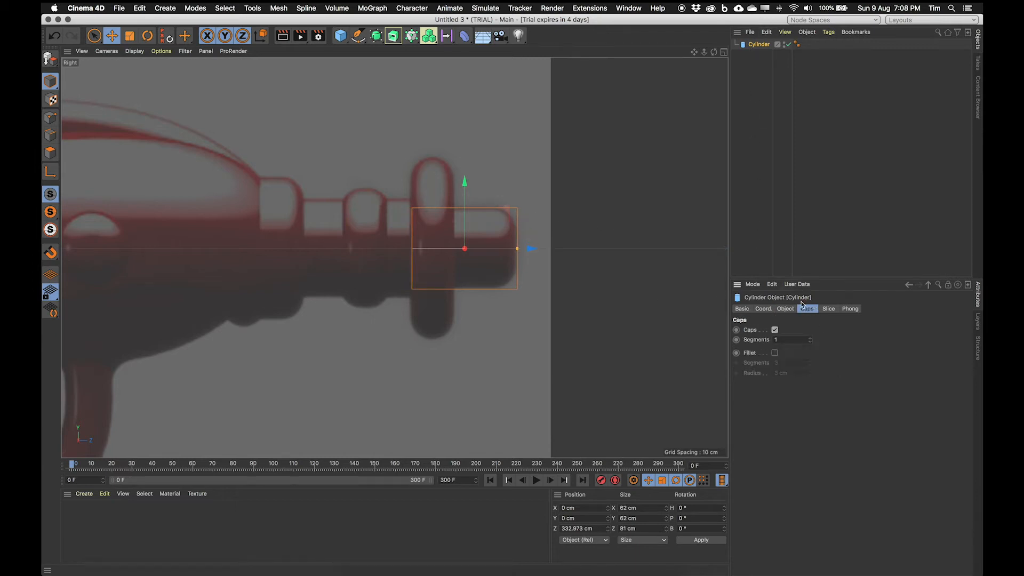
click(775, 353)
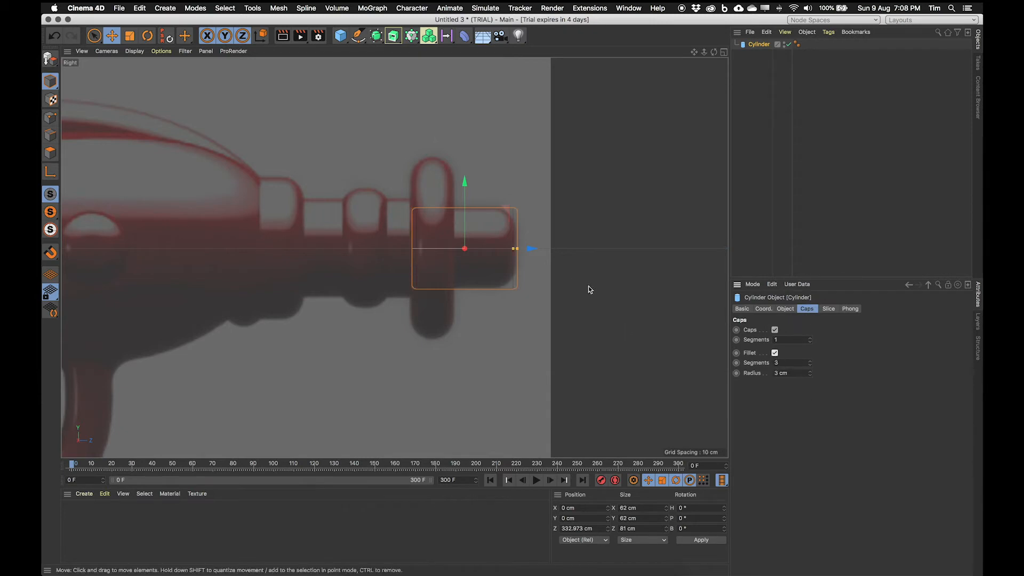
scroll(571, 258, up, 3)
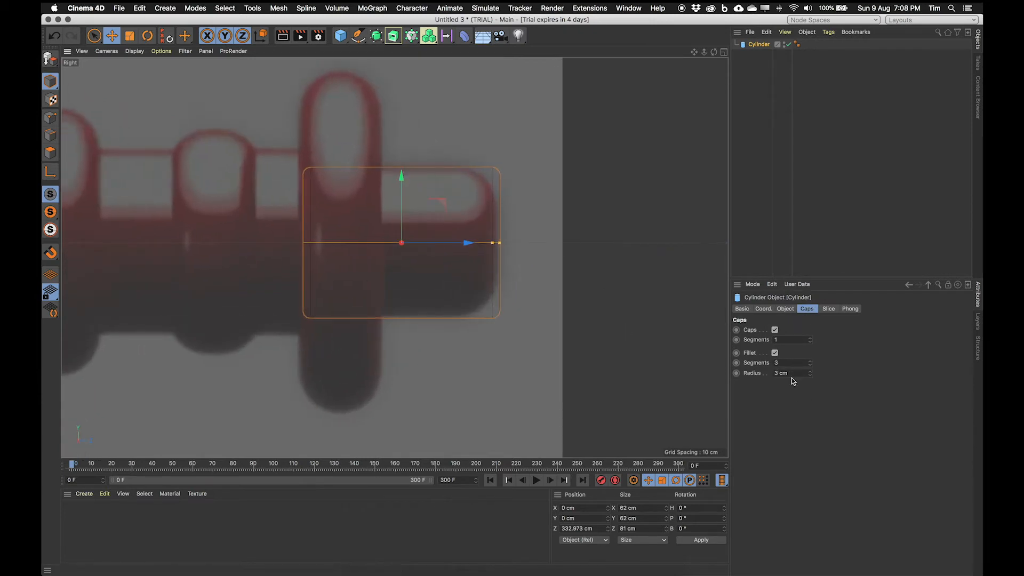
click(810, 375)
drag(810, 373, 810, 371)
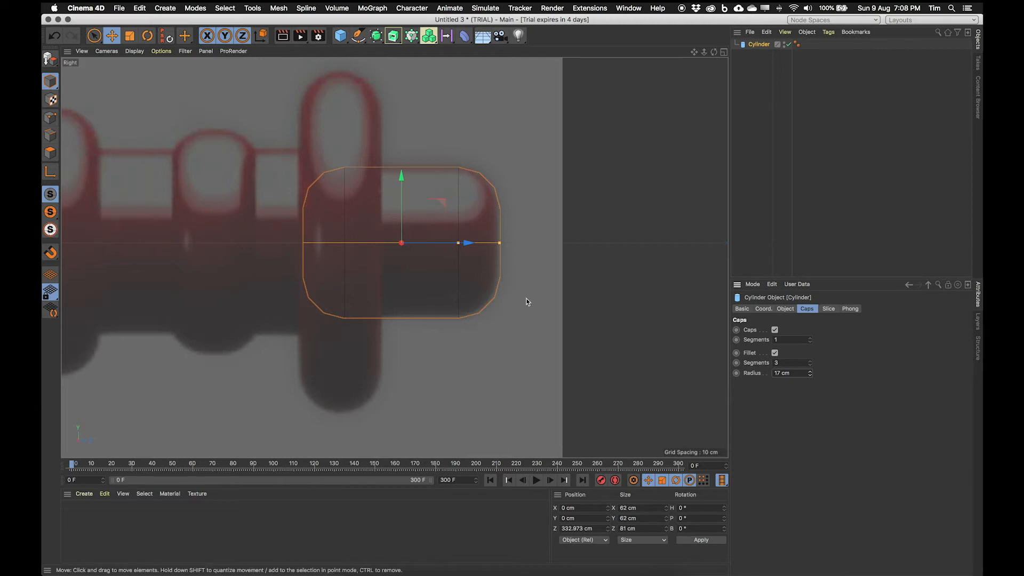
scroll(508, 312, up, 10)
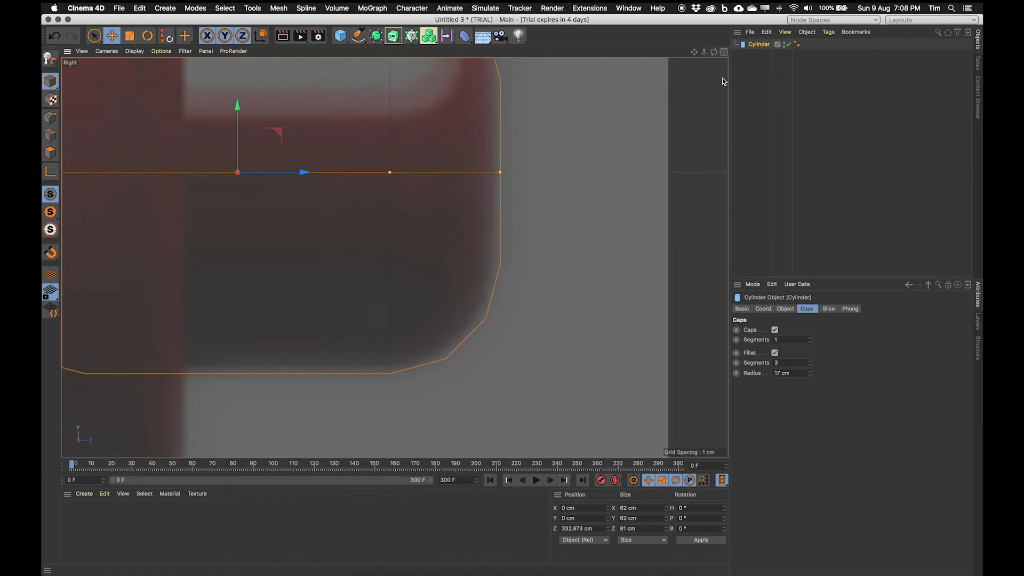
- Set the cylinder's fillet segments to 10 while checking the rounded edge close up in the maximized Perspective view
click(724, 52)
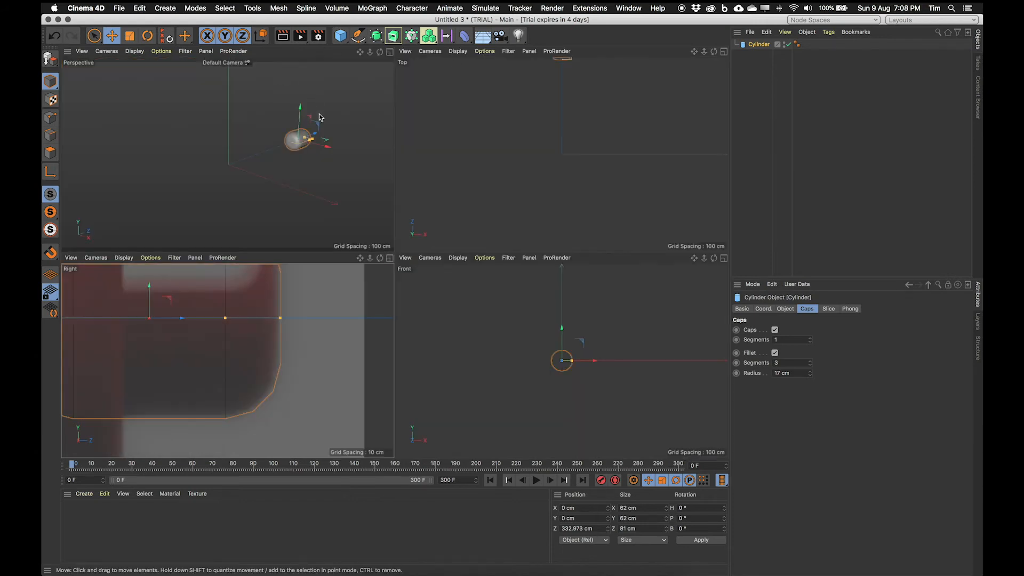
click(389, 53)
alt+middle_drag(436, 196, 350, 184)
alt+right_drag(473, 249, 498, 240)
mouse_move(498, 240)
alt+mouse_down()
mouse_move(498, 226)
mouse_move(489, 239)
alt+mouse_up()
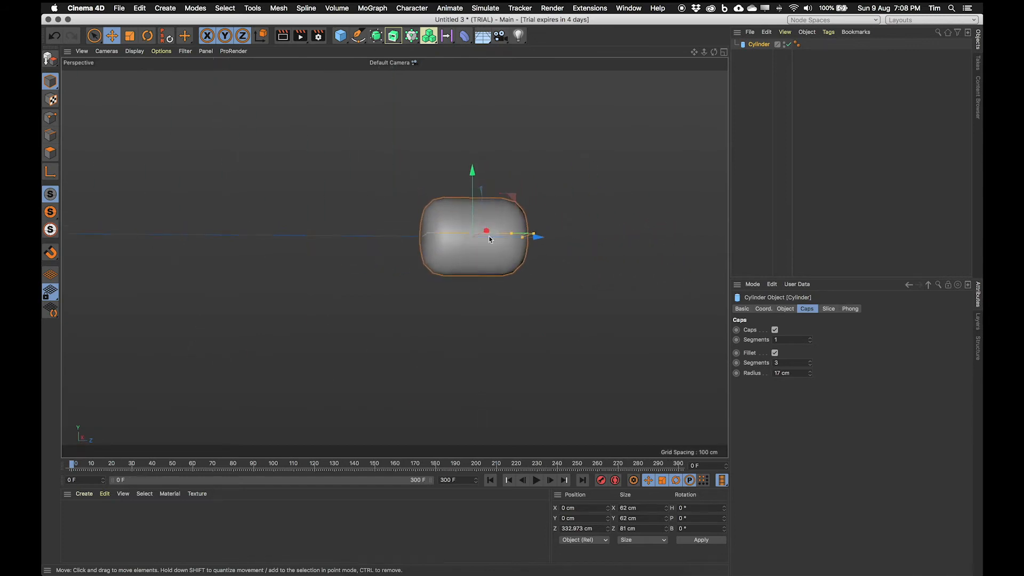
scroll(489, 239, up, 10)
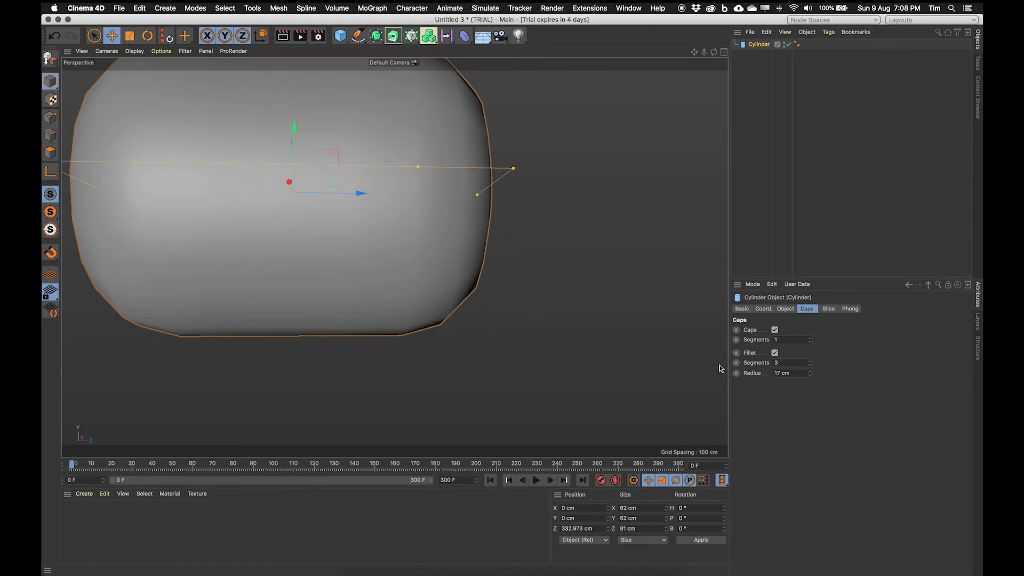
alt+drag(521, 297, 558, 338)
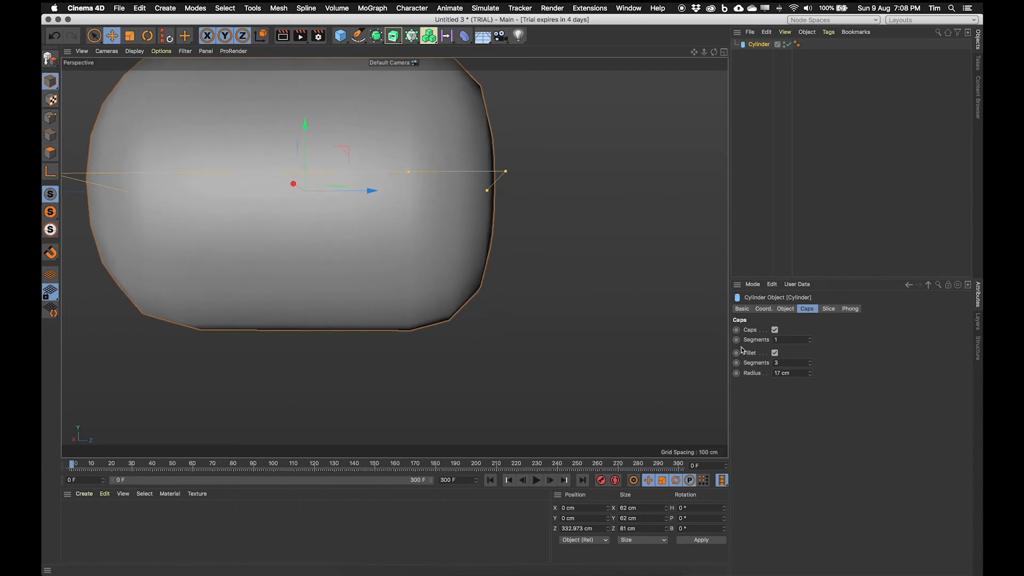
click(810, 361)
click(810, 361)
click(810, 361)
click(810, 361)
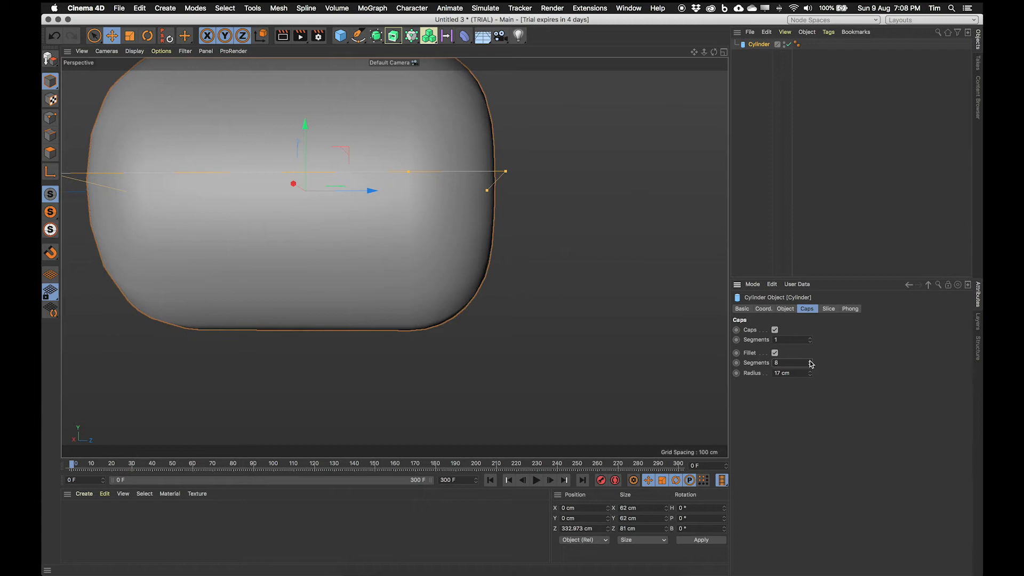
click(810, 361)
click(810, 361)
- In the maximized Right view, duplicate the muzzle cylinder along Z to about 244 cm and set its radius to 40 cm and height to 127 cm
click(723, 52)
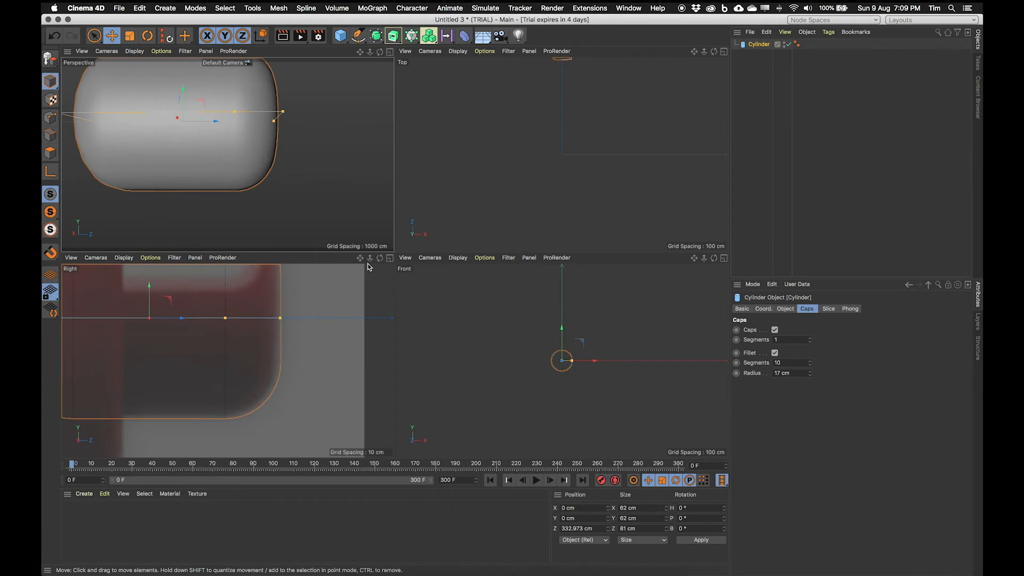
click(389, 258)
scroll(460, 256, down, 10)
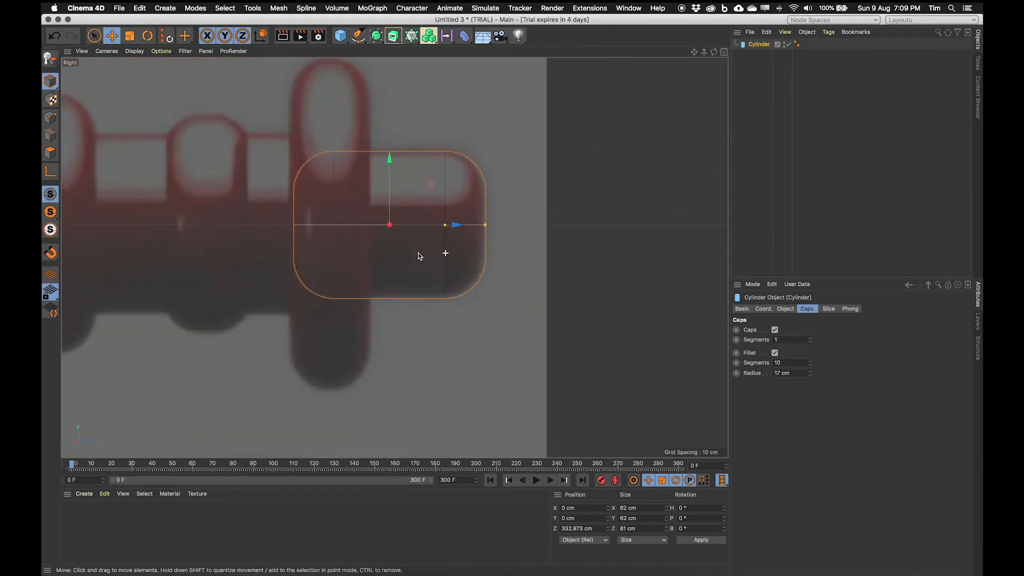
alt+middle_drag(478, 272, 555, 278)
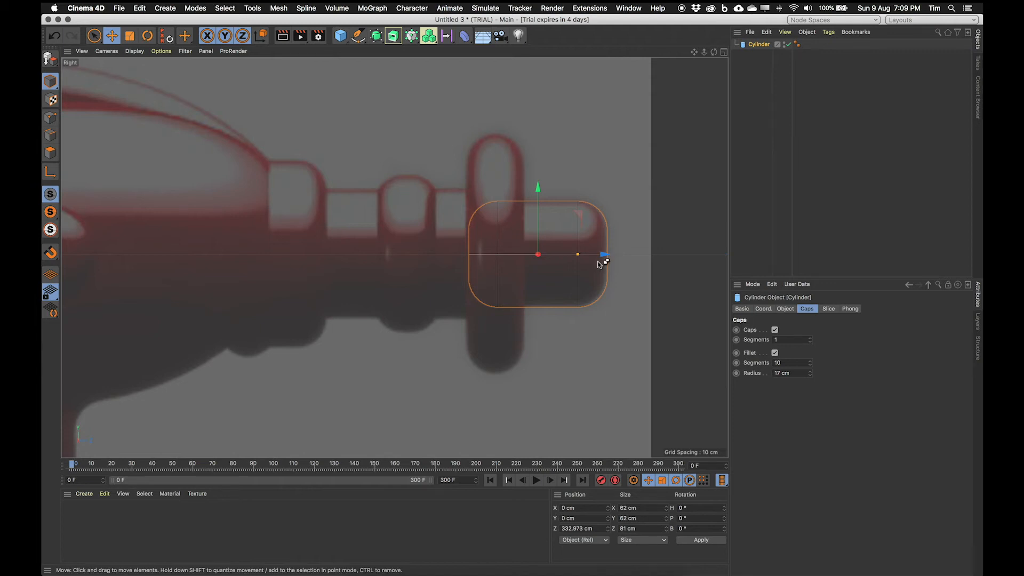
ctrl+drag(601, 256, 442, 268)
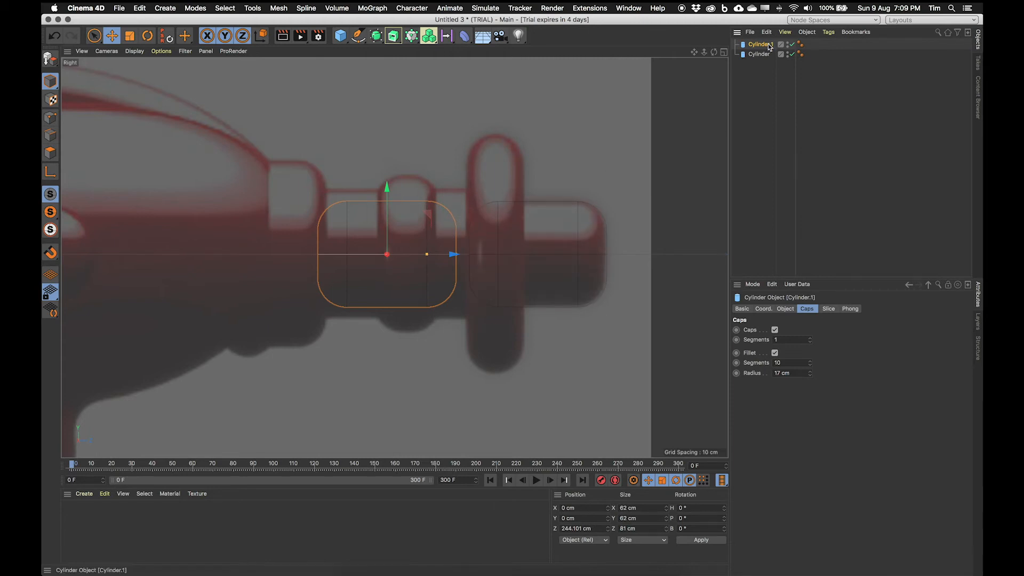
click(784, 309)
drag(833, 331, 834, 322)
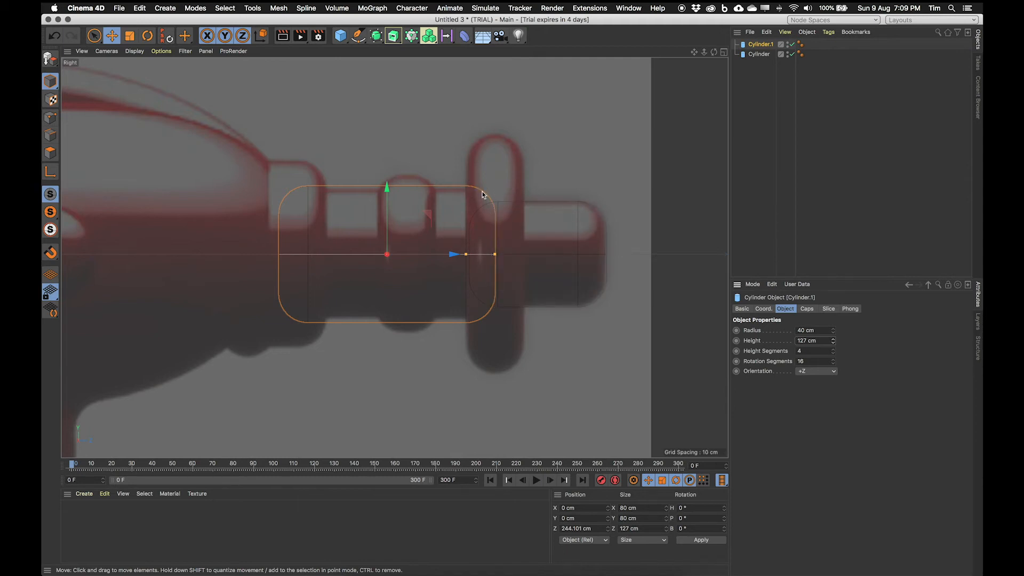
- Disable the cap fillet on the duplicated barrel cylinder and move it along Z to about 248 cm
click(807, 309)
click(776, 355)
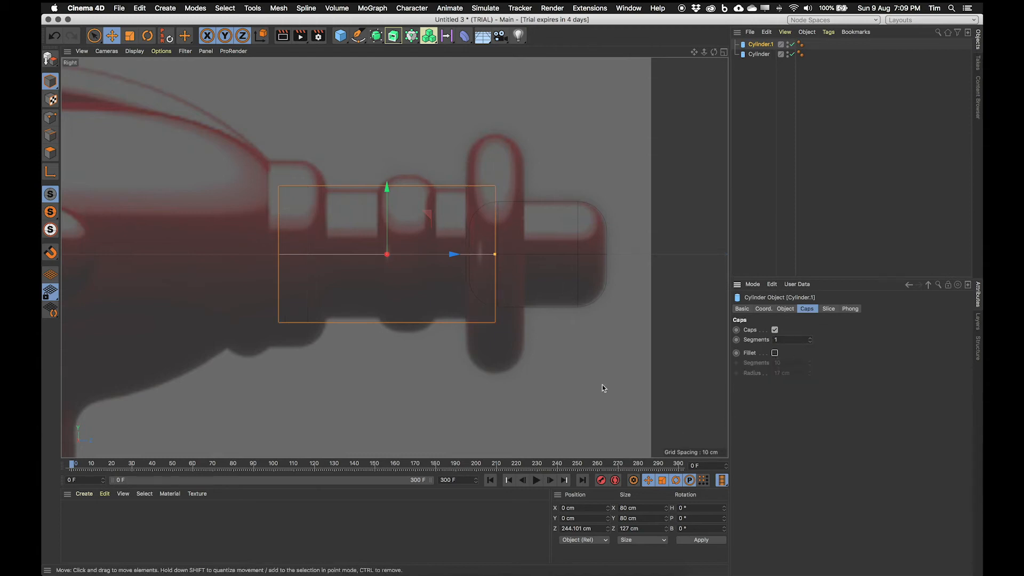
drag(454, 254, 459, 255)
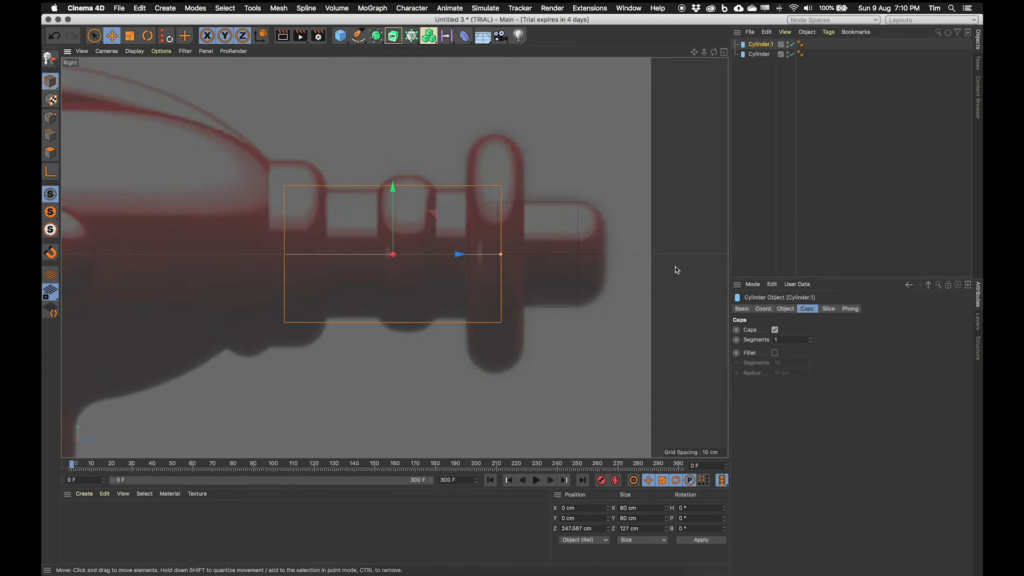
- Duplicate the muzzle cylinder as the large flange at Z about 308 cm, with radius 70 cm and height 31 cm
click(574, 205)
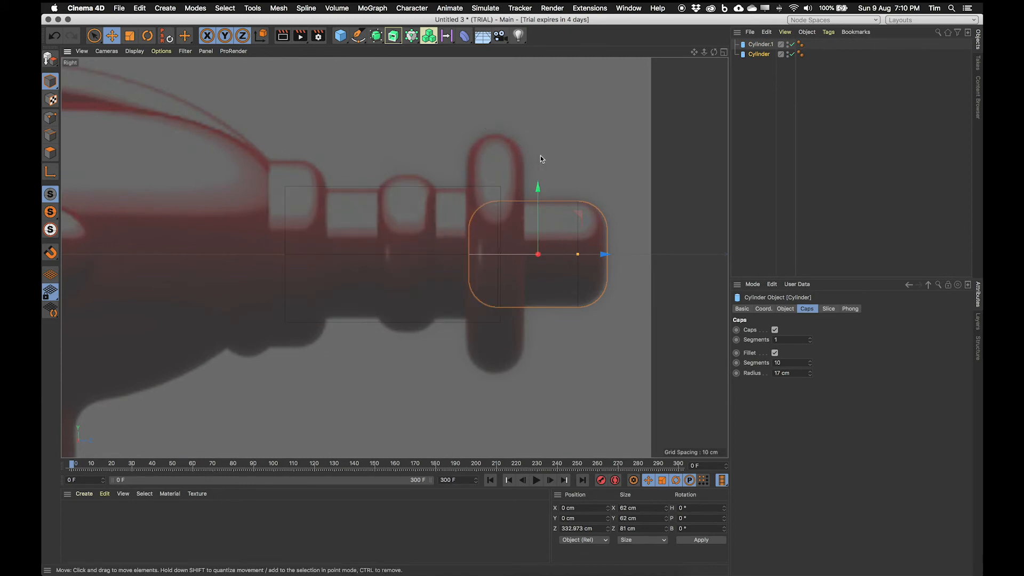
ctrl+drag(593, 260, 561, 255)
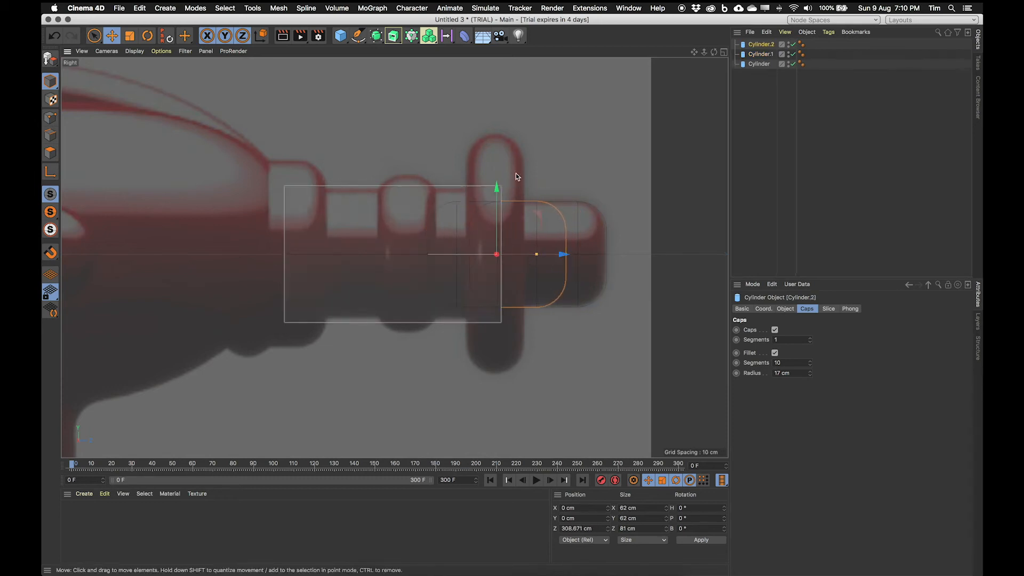
click(788, 310)
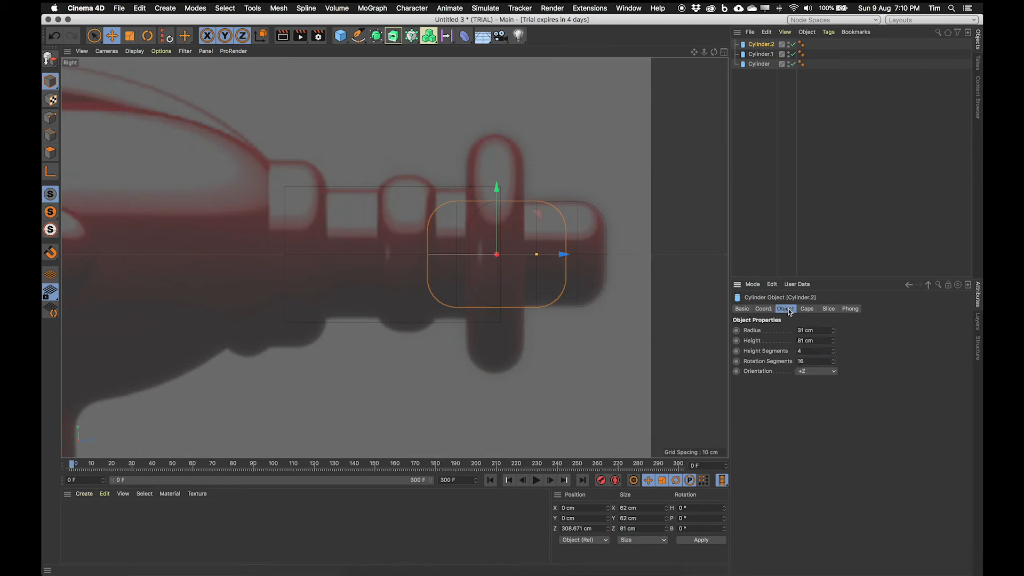
drag(832, 330, 834, 354)
drag(570, 257, 565, 259)
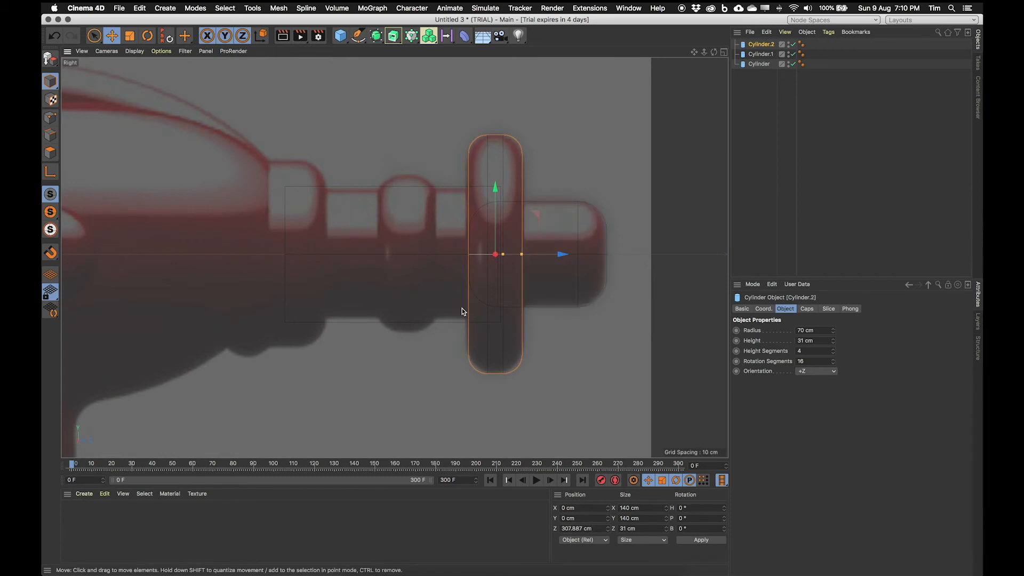
- Copy the flange cylinder to Z about 256 cm at radius 47 cm, and that copy to about 175 cm at radius 54 cm, height 64 cm
ctrl+drag(558, 255, 462, 265)
drag(833, 331, 833, 343)
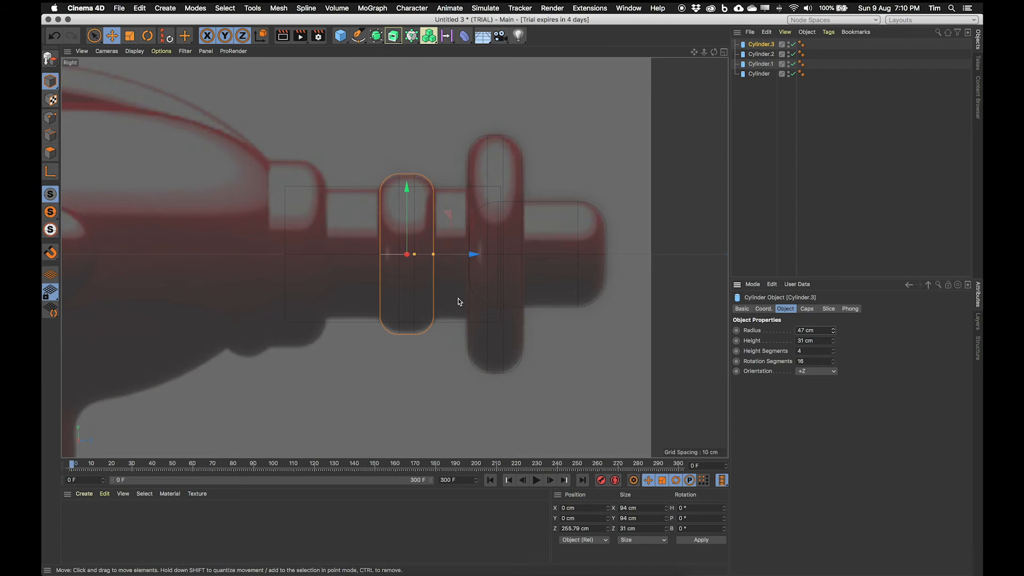
ctrl+drag(465, 256, 313, 262)
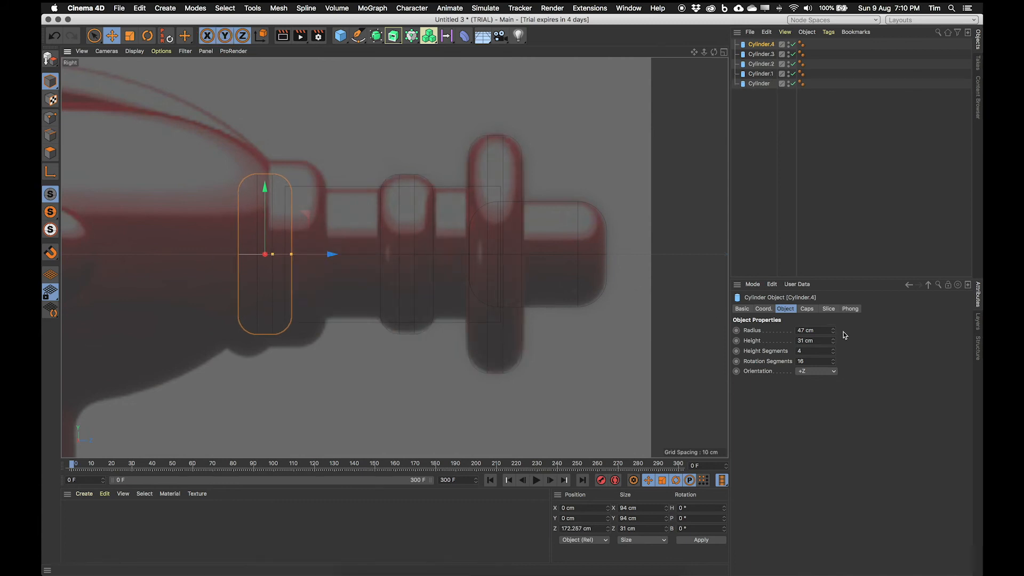
mouse_move(833, 330)
mouse_down()
mouse_move(848, 330)
mouse_move(836, 341)
mouse_move(846, 340)
mouse_up()
drag(332, 255, 335, 255)
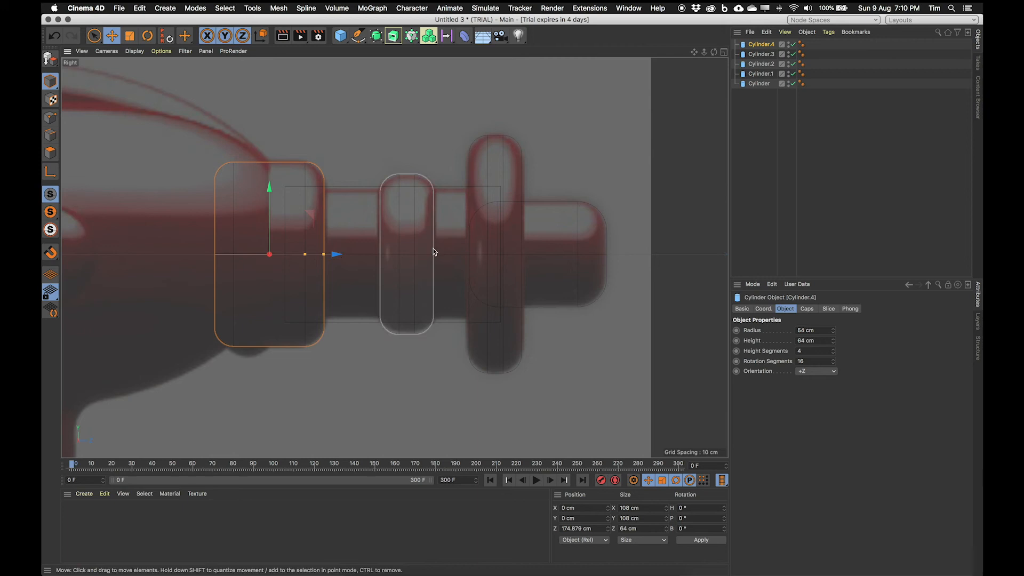
- Maximize the Perspective view and examine the assembled barrel cylinders from several angles and distances
click(724, 52)
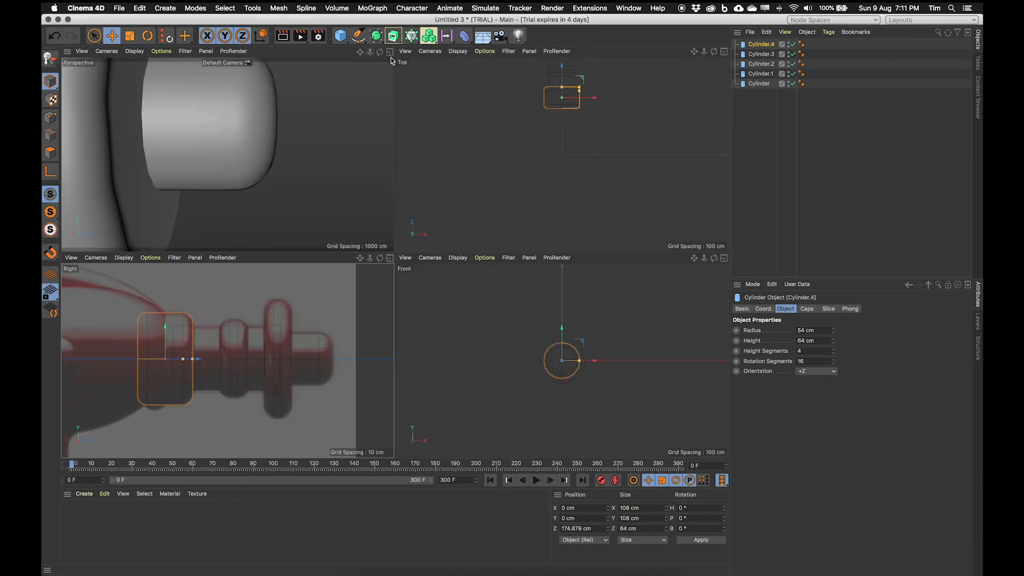
middle_click(361, 191)
scroll(391, 217, down, 10)
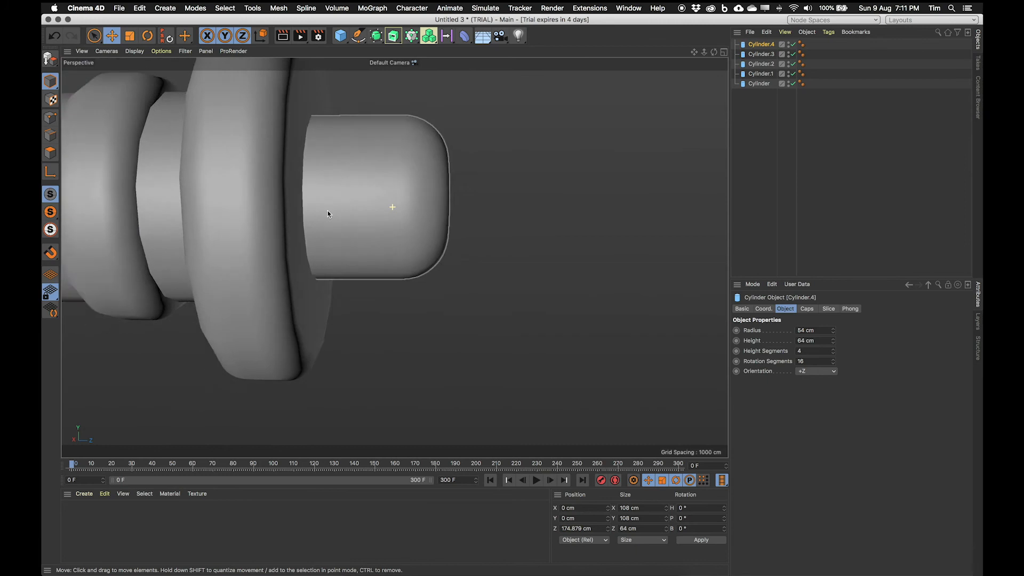
alt+drag(376, 243, 363, 305)
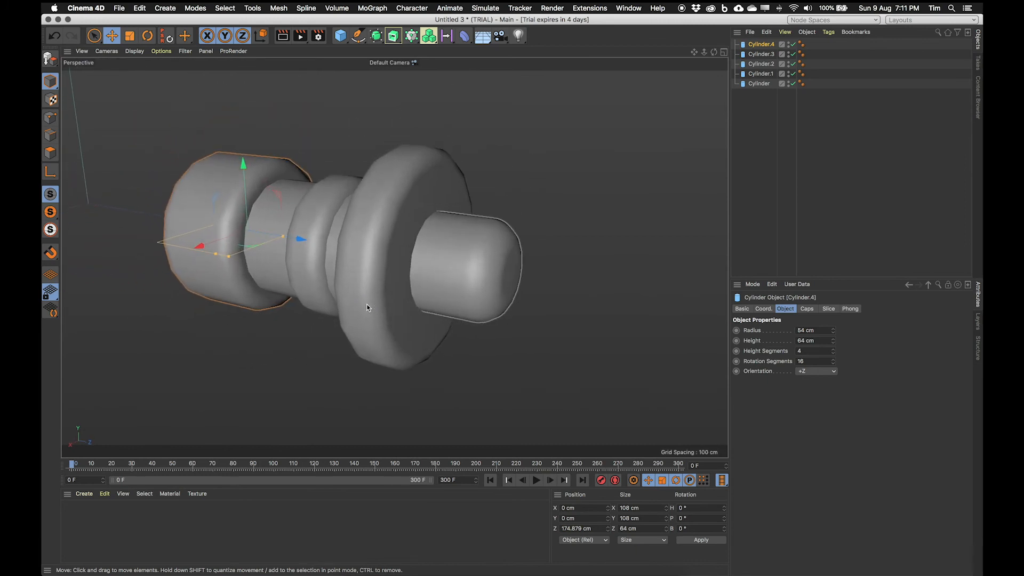
scroll(366, 304, up, 6)
alt+drag(426, 270, 354, 130)
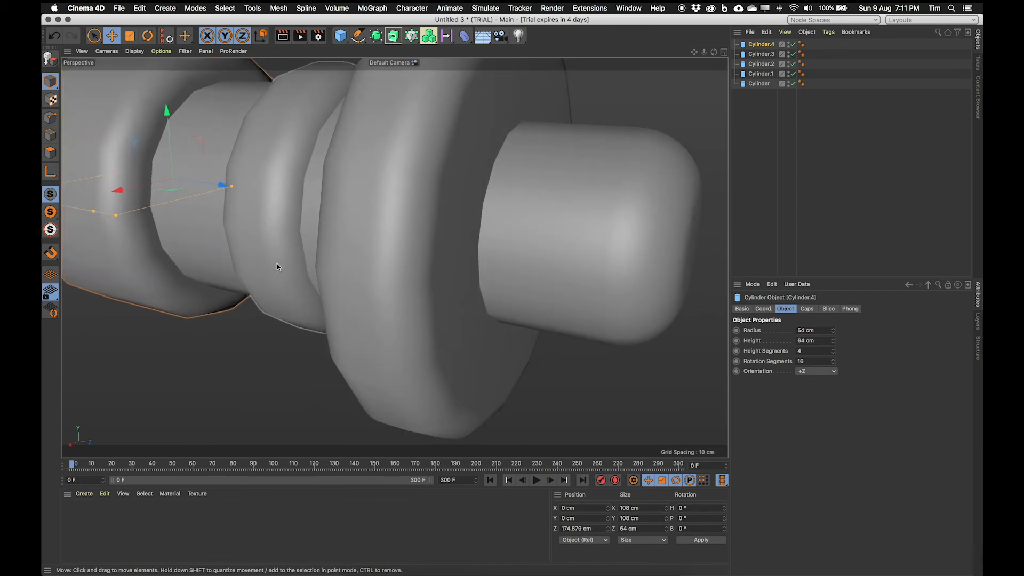
scroll(529, 254, down, 6)
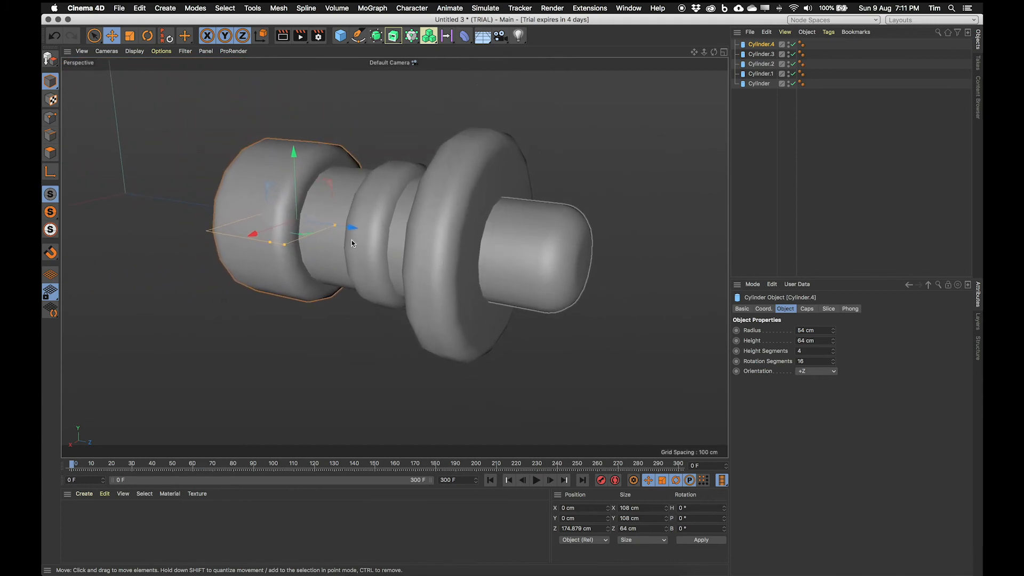
- Set the Perspective view's display to Gouraud Shading (Lines) and inspect the segment lines around the barrel parts
click(161, 51)
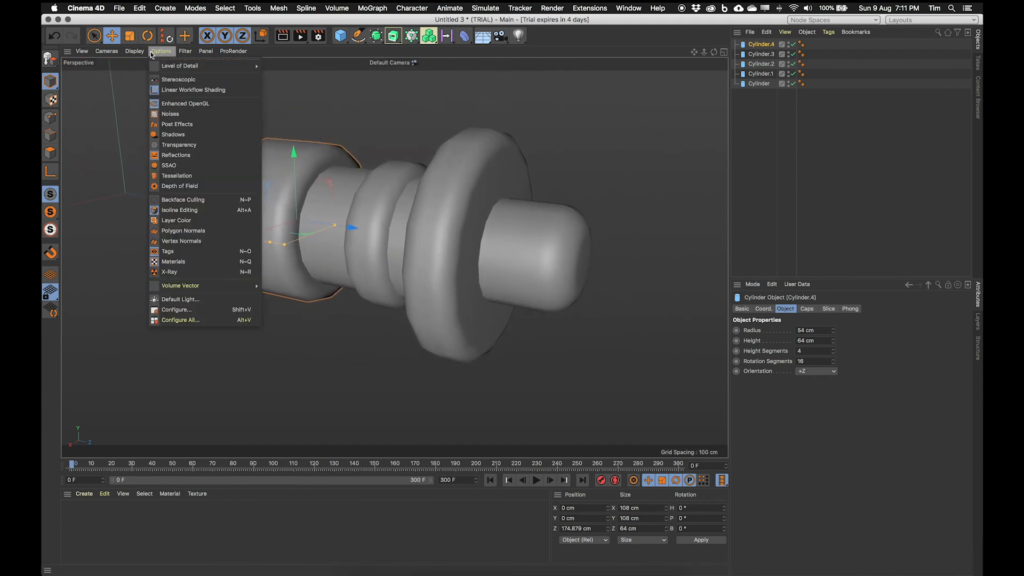
mouse_move(142, 53)
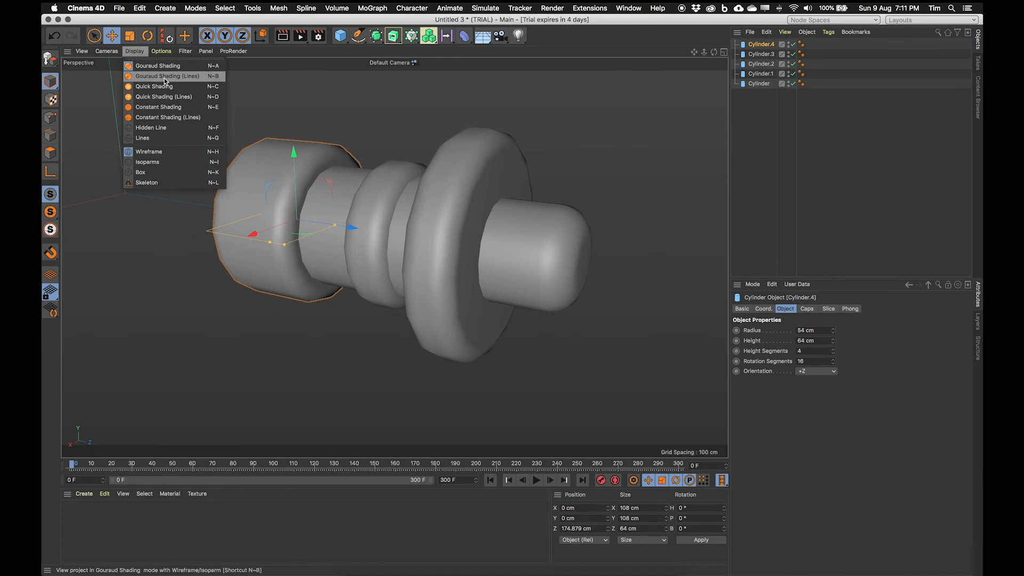
click(185, 76)
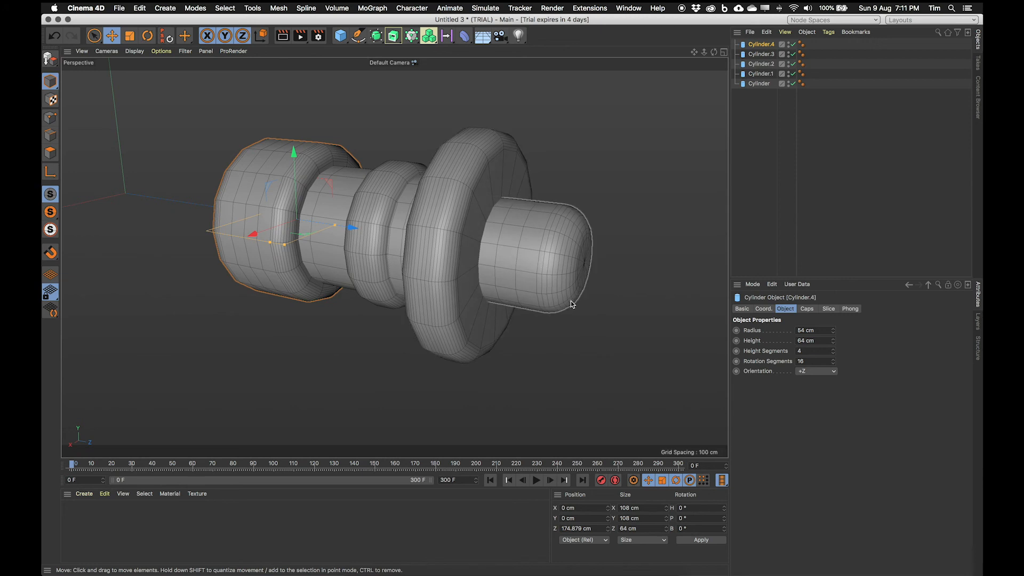
alt+drag(526, 270, 551, 253)
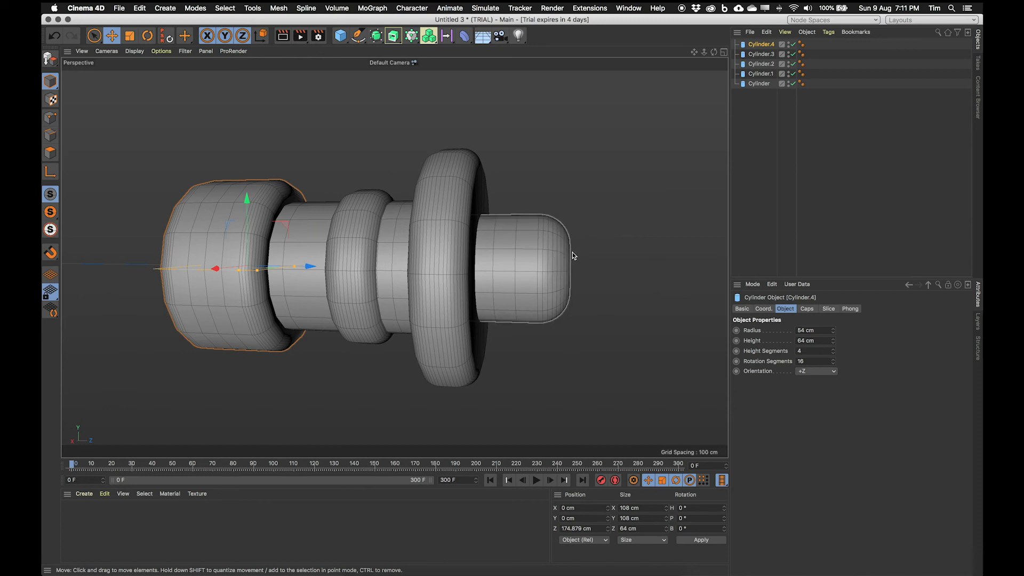
alt+drag(574, 232, 526, 187)
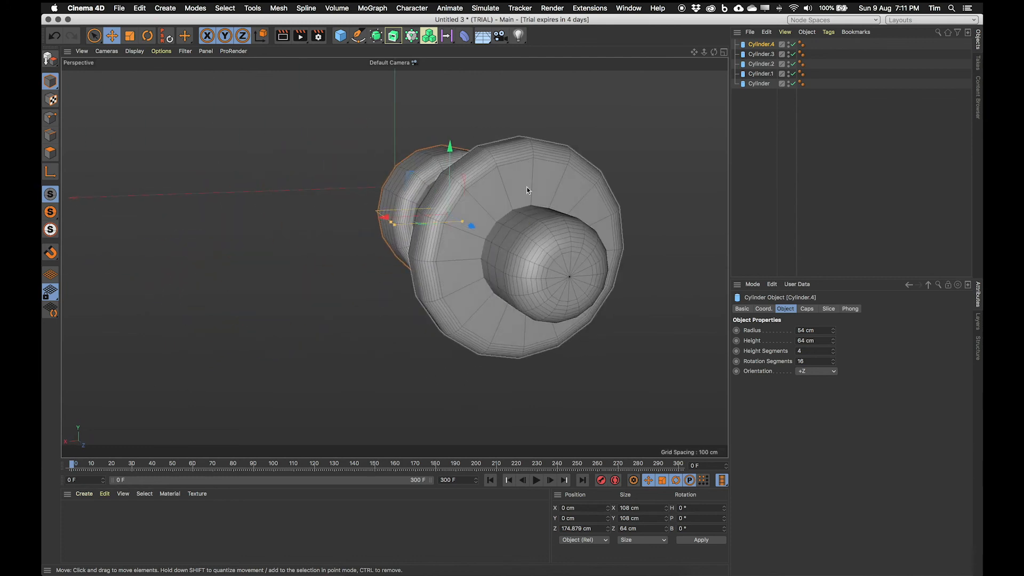
alt+drag(577, 166, 465, 188)
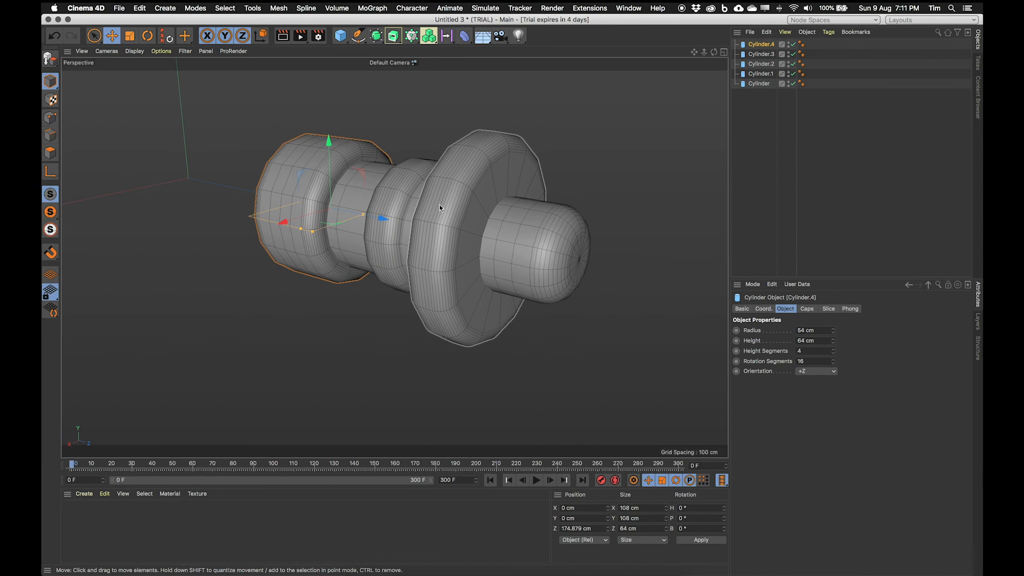
- Try raising the muzzle cylinder's rotation segments to 51 for a smoother outline
scroll(441, 207, up, 5)
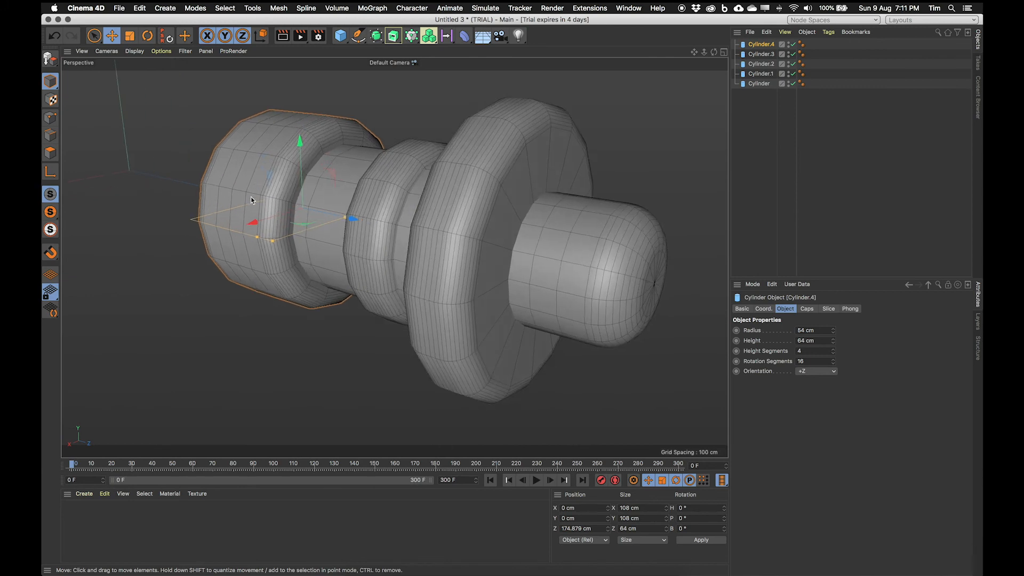
scroll(472, 237, down, 4)
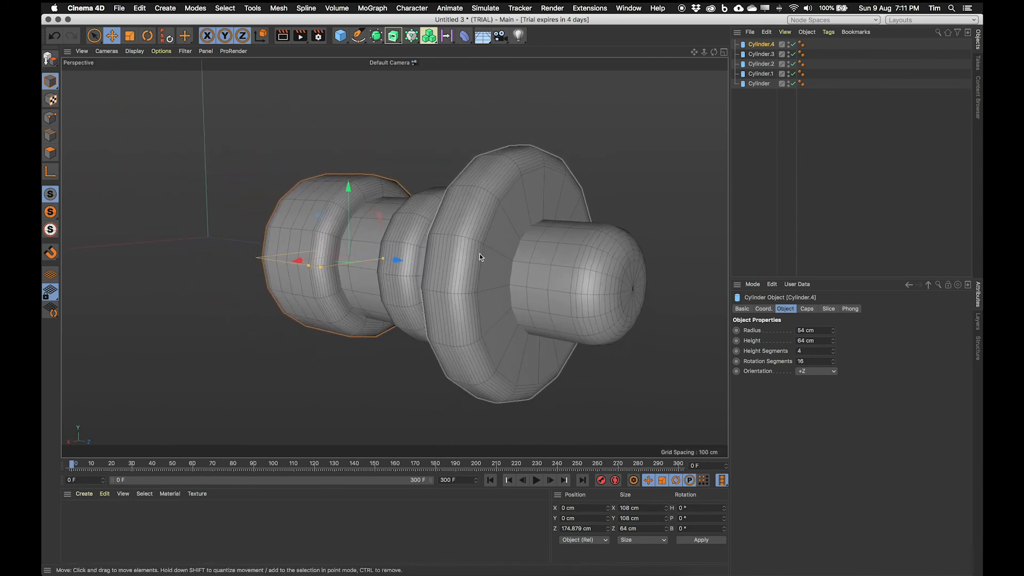
click(521, 269)
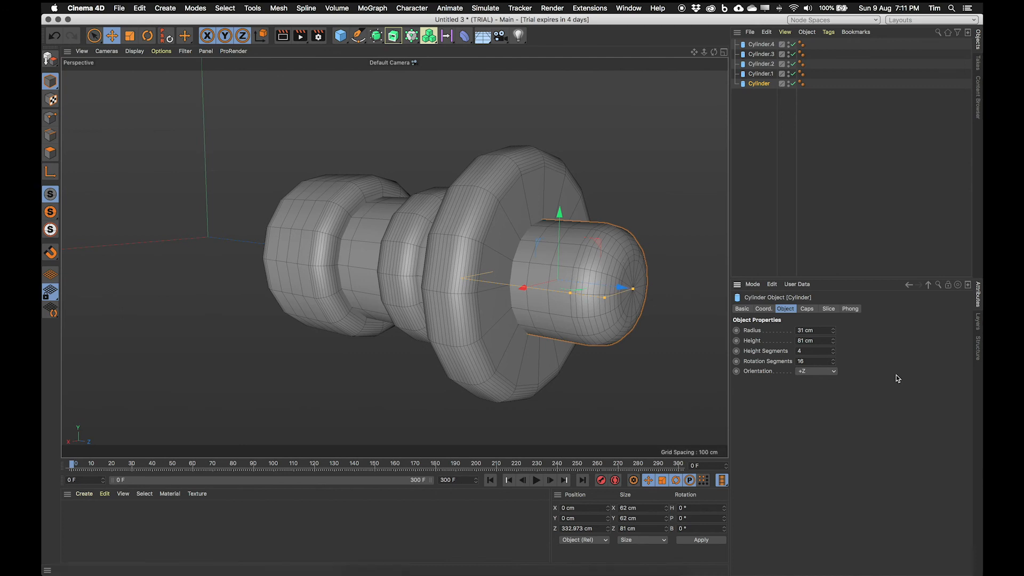
drag(833, 361, 838, 346)
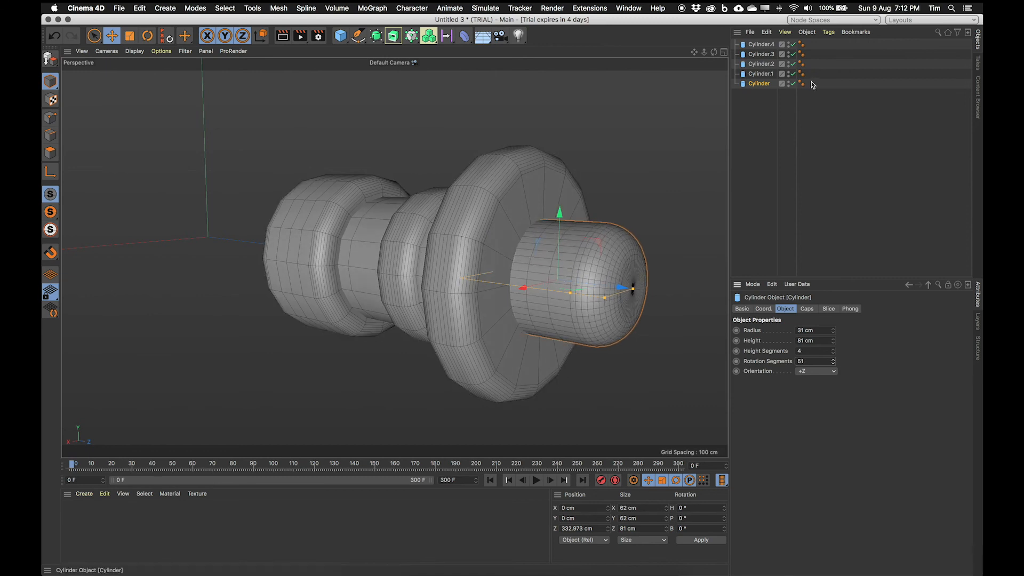
- Select all five barrel cylinders and set their rotation segments to 48
drag(762, 111, 742, 5)
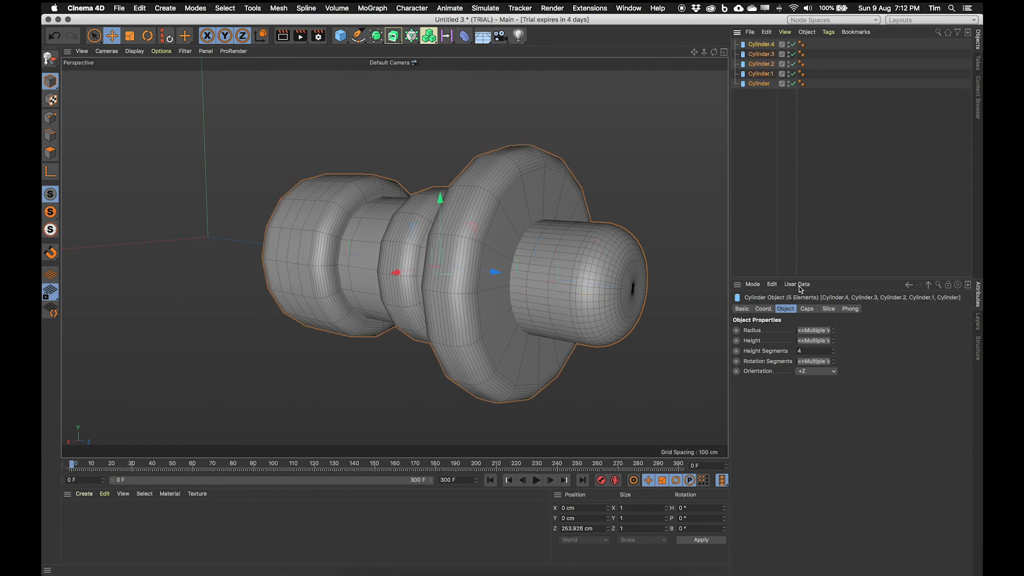
click(822, 365)
key(Return)
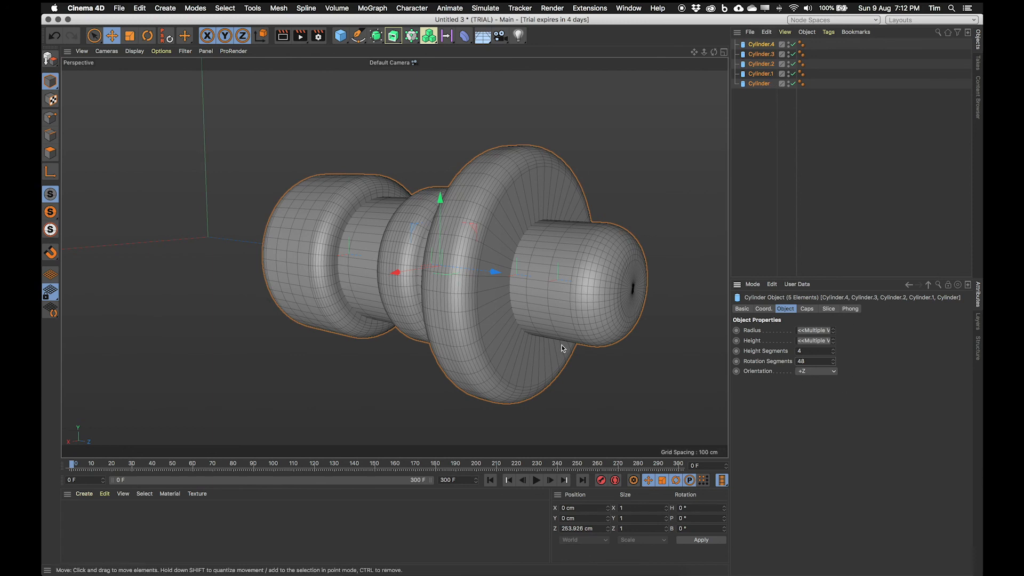
- Examine the smoothness of the barrel cylinders from the muzzle end, the side and several other angles
alt+drag(507, 309, 476, 278)
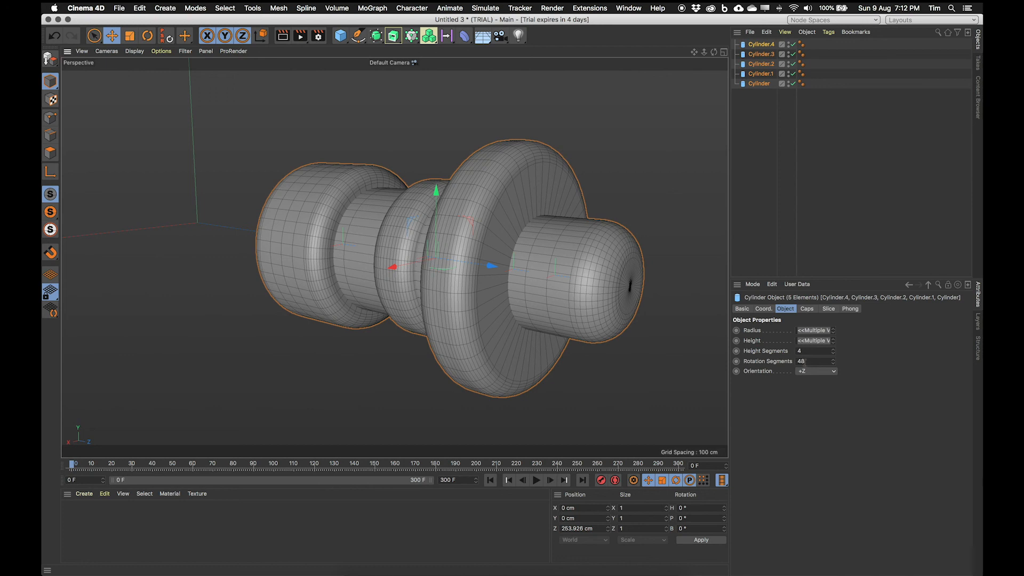
alt+drag(649, 315, 581, 301)
scroll(571, 295, up, 4)
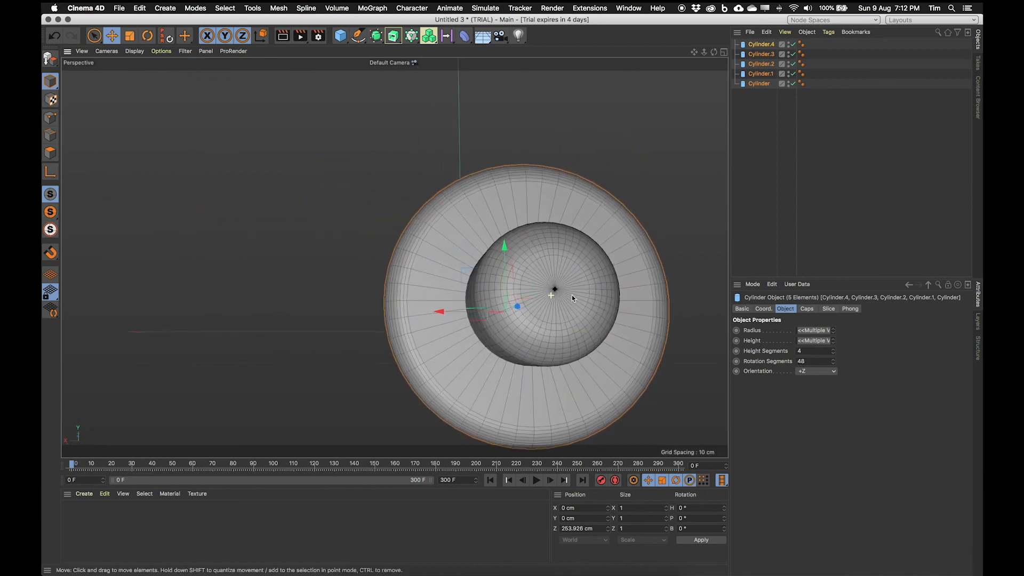
alt+drag(452, 303, 326, 309)
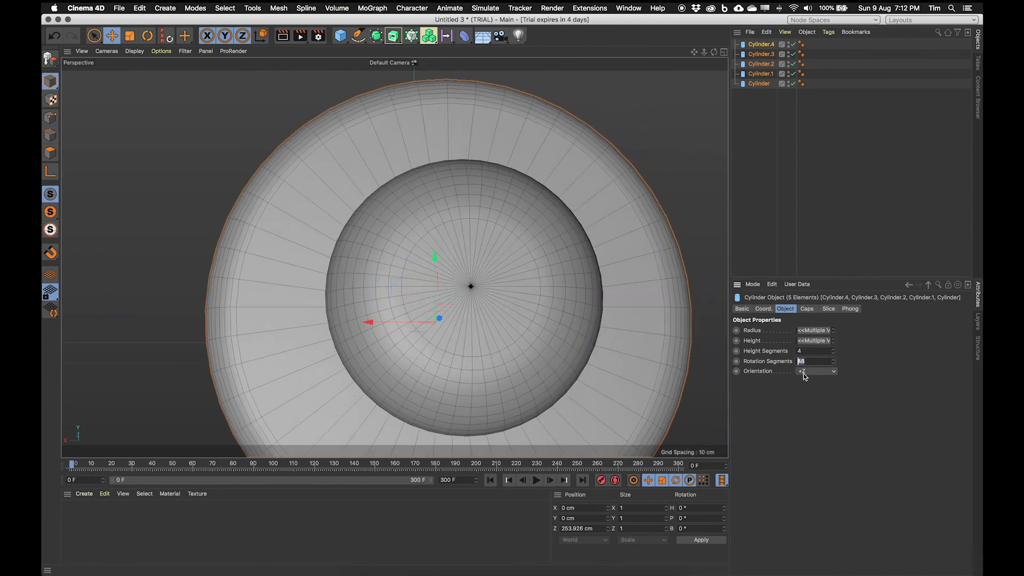
alt+drag(476, 248, 483, 280)
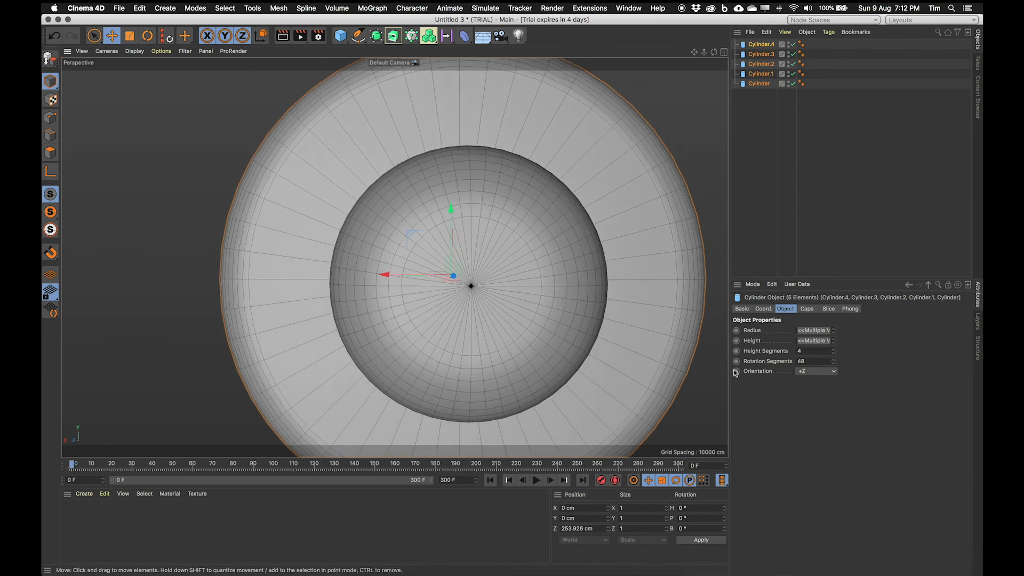
scroll(332, 271, down, 2)
alt+drag(331, 271, 405, 278)
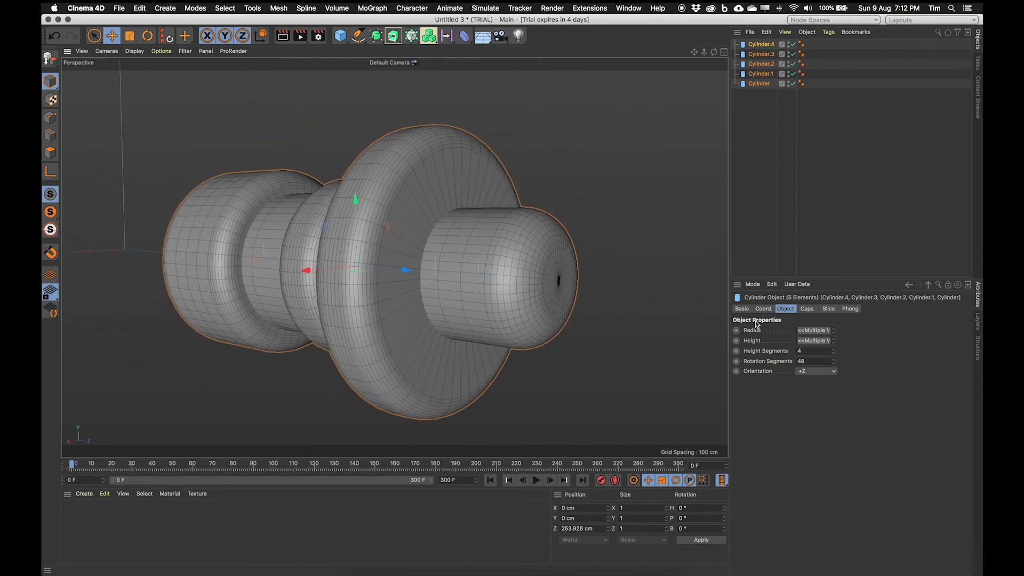
alt+drag(504, 292, 623, 333)
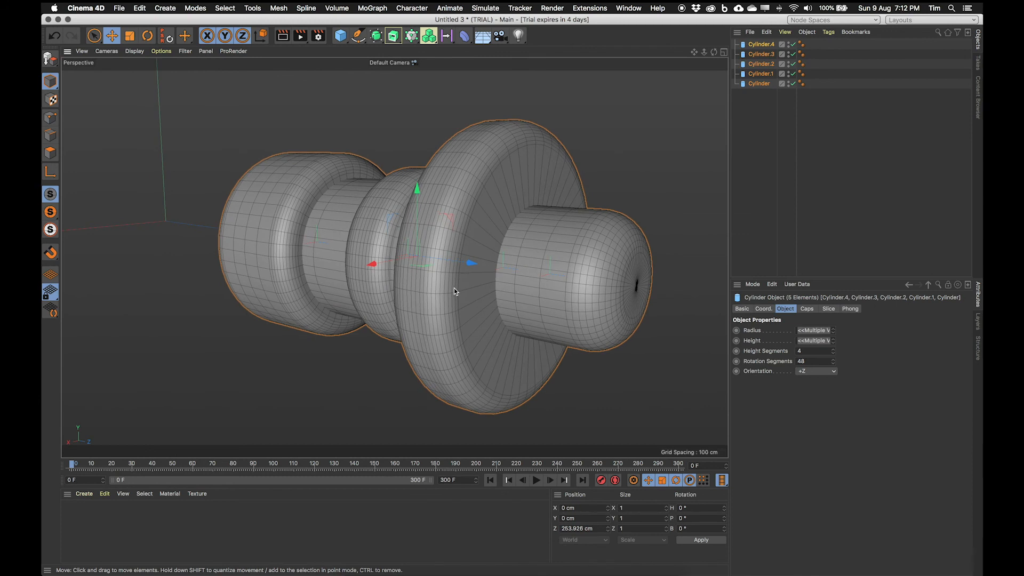
alt+drag(471, 327, 434, 260)
alt+drag(523, 285, 509, 258)
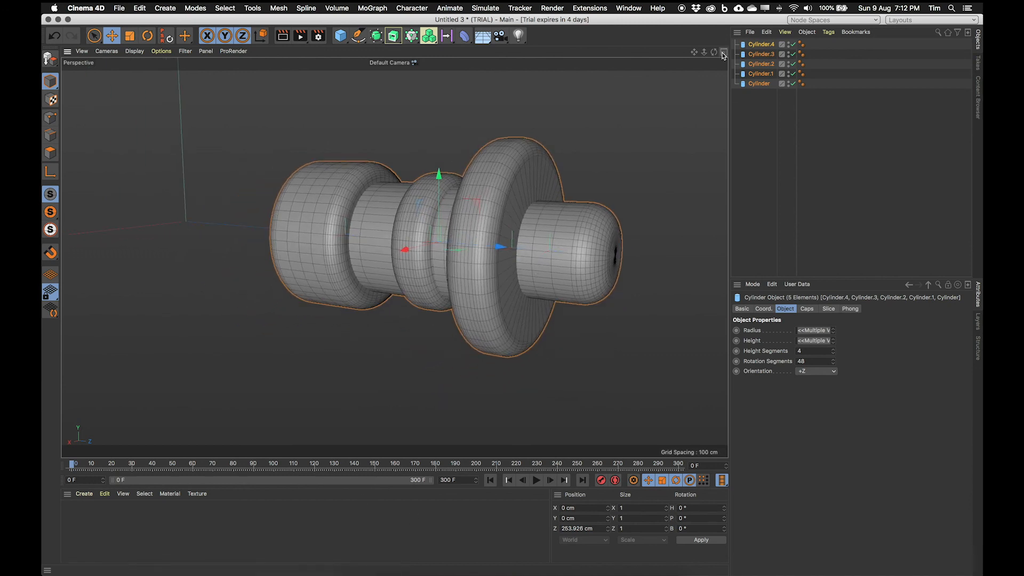
- Switch from the maximized Perspective view to a maximized Right view, framing the raygun reference from tail to muzzle
key(F5)
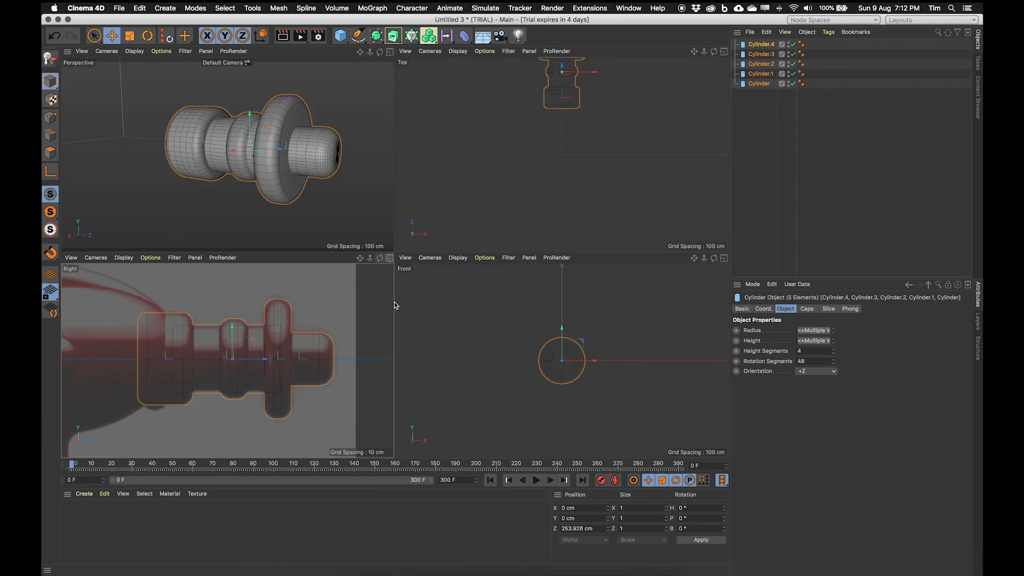
click(389, 258)
scroll(377, 268, down, 5)
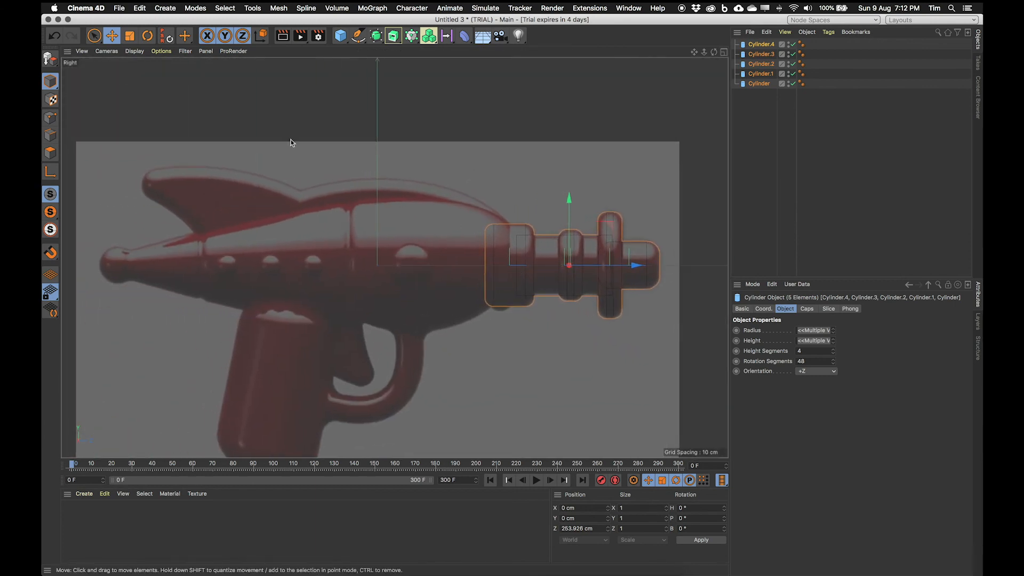
alt+middle_drag(375, 276, 384, 250)
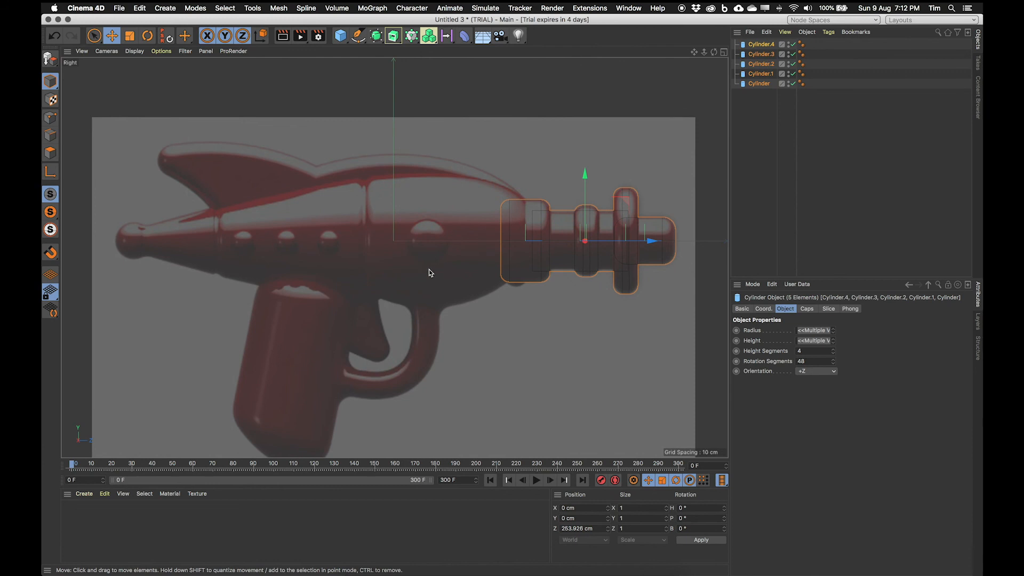